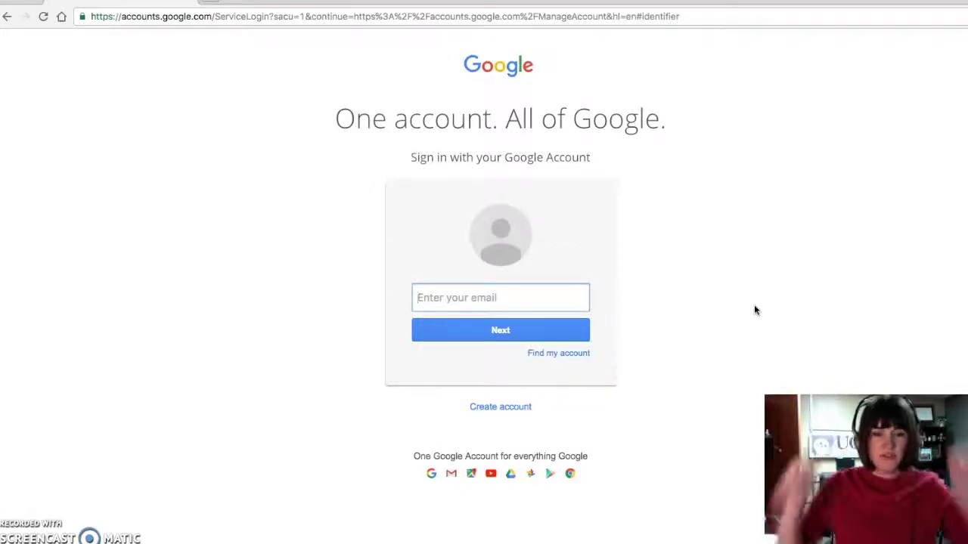
# Step: Leave the Google sign-in page and load blogger.com in Chrome
pyautogui.click(478, 301)
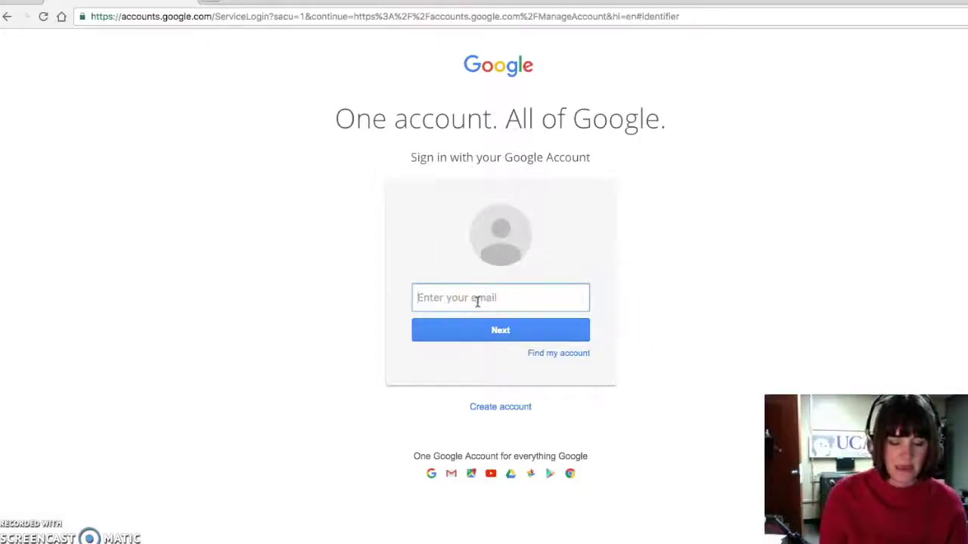
pyautogui.click(340, 15)
pyautogui.write('blo')
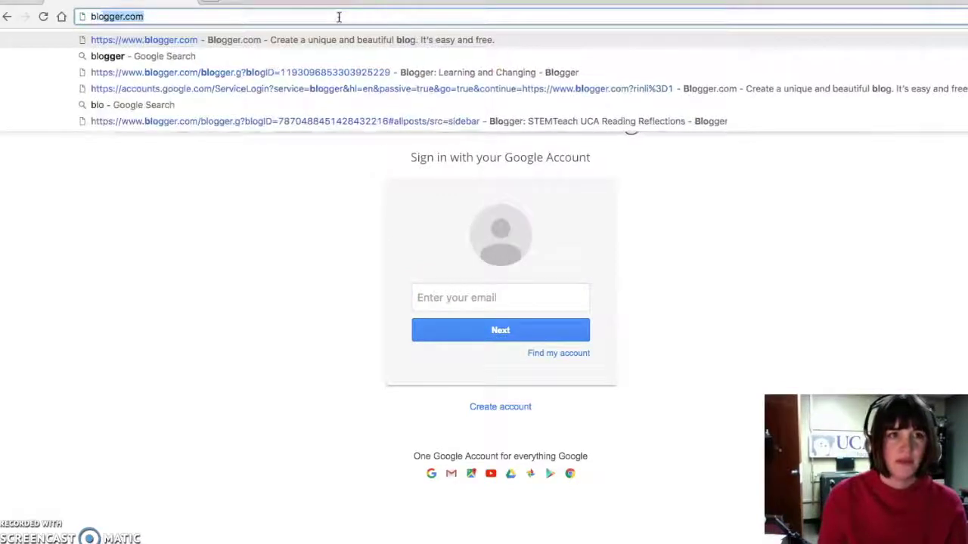
pyautogui.write('gger.com')
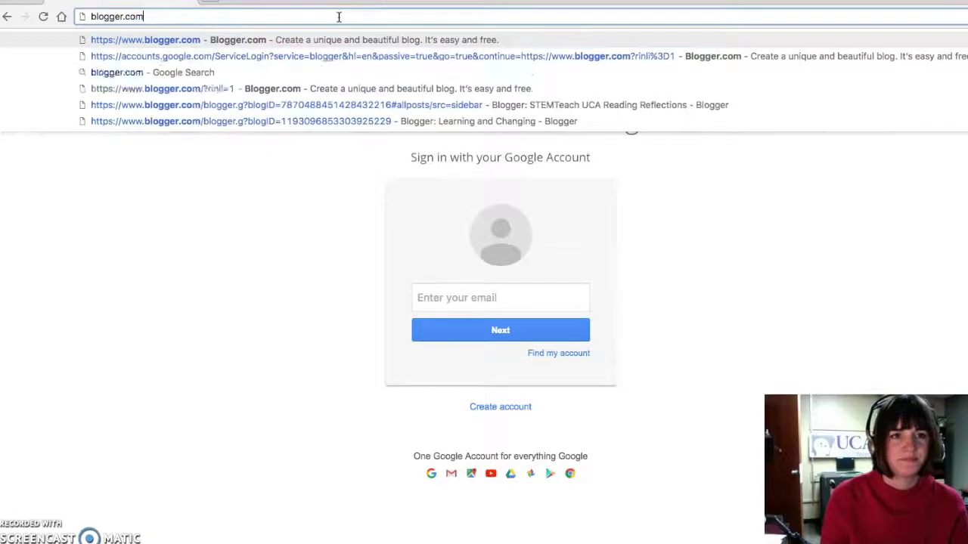
pyautogui.press('Return')
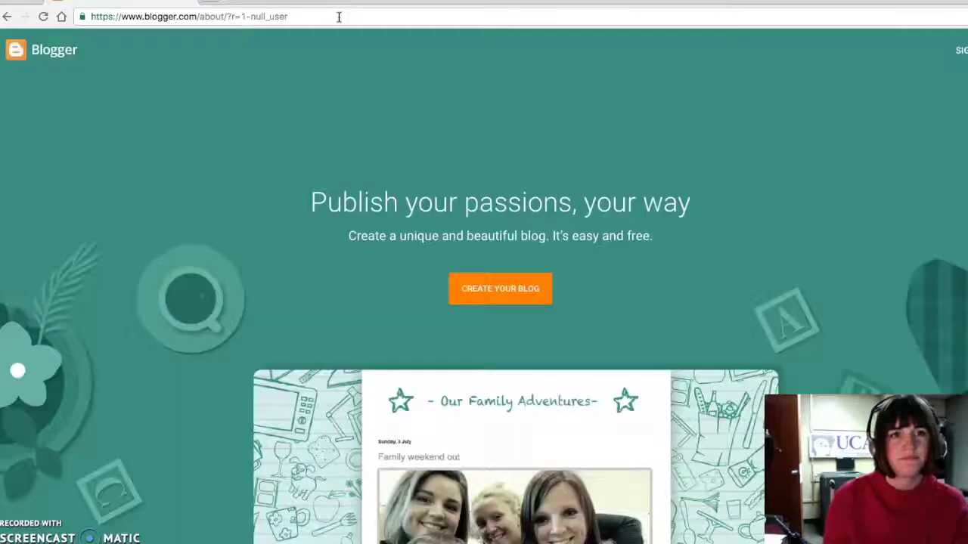
# Step: Start Blogger sign-in and pick the suggested university account e-mail
pyautogui.click(961, 55)
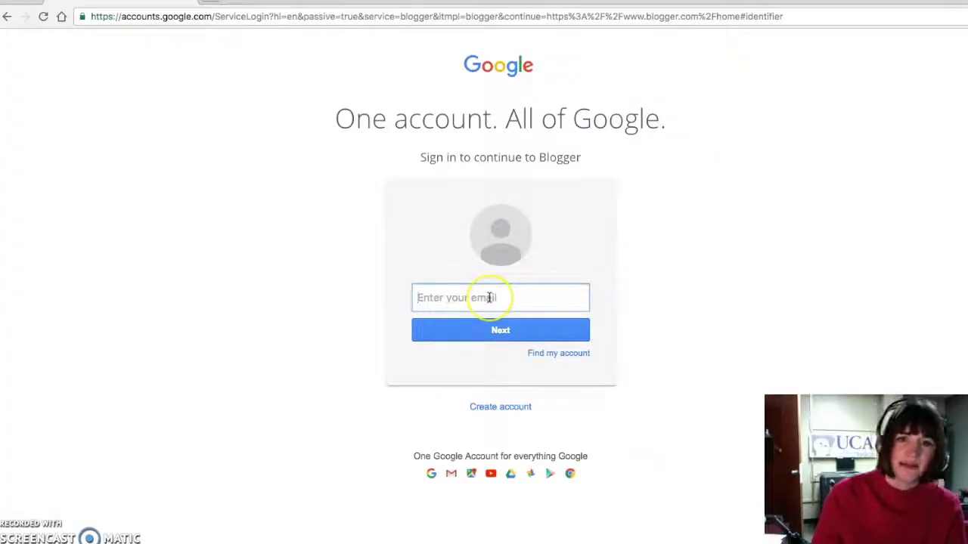
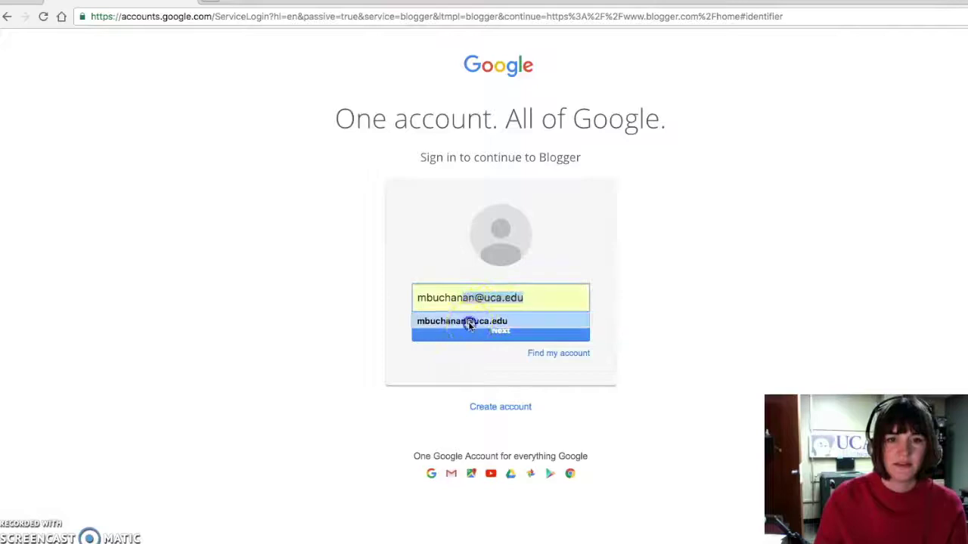
pyautogui.click(468, 321)
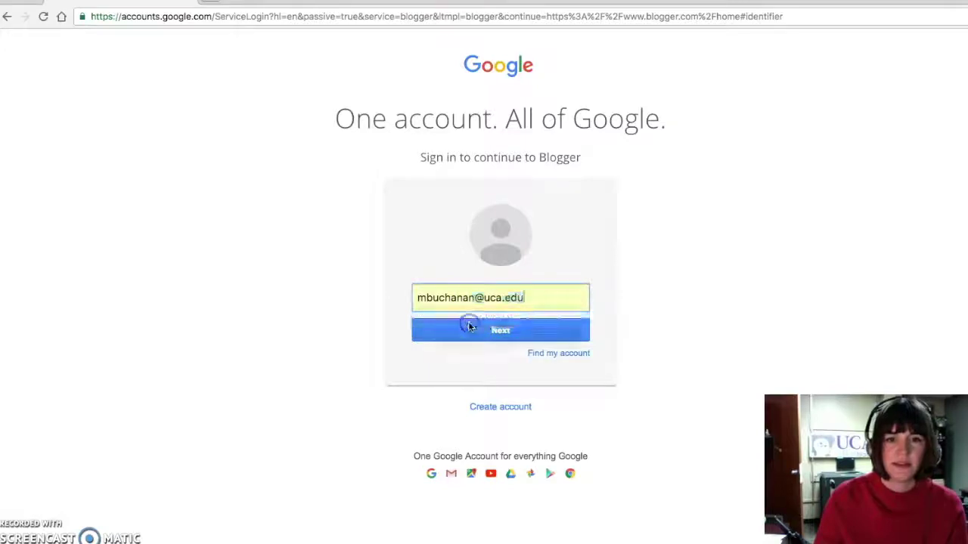
pyautogui.click(468, 330)
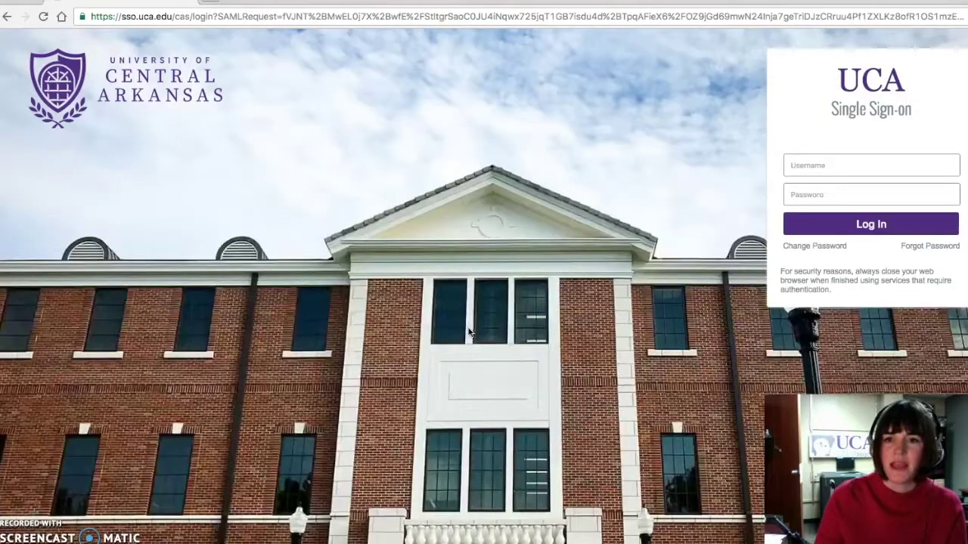
pyautogui.click(732, 209)
# Step: Enter the university username and password on UCA Single Sign-on and submit
pyautogui.click(810, 166)
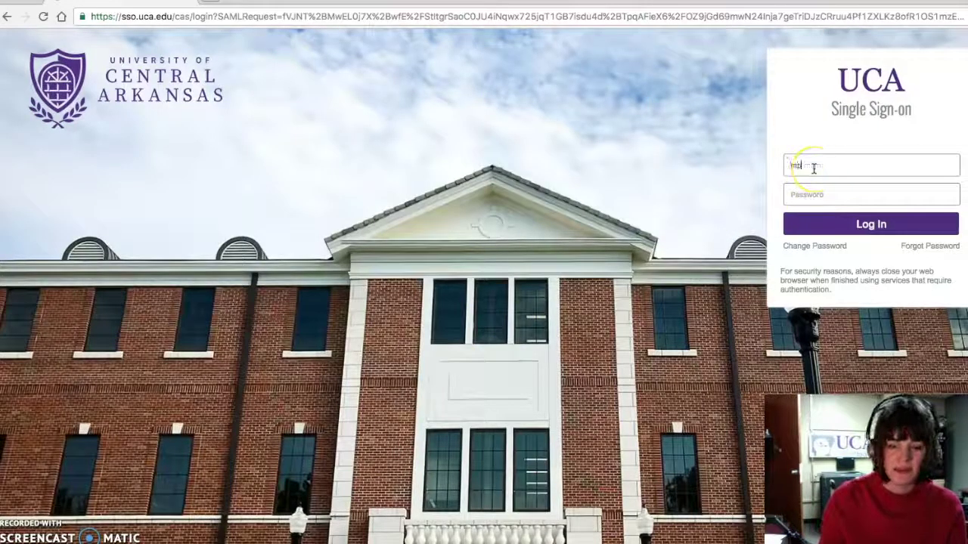
pyautogui.press('Tab')
pyautogui.write('*')
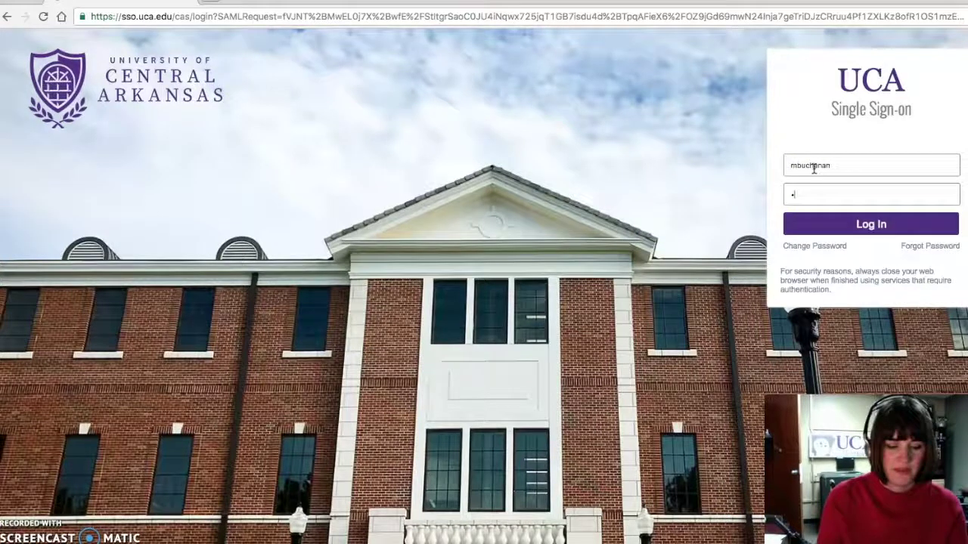
pyautogui.write('********')
pyautogui.press('Return')
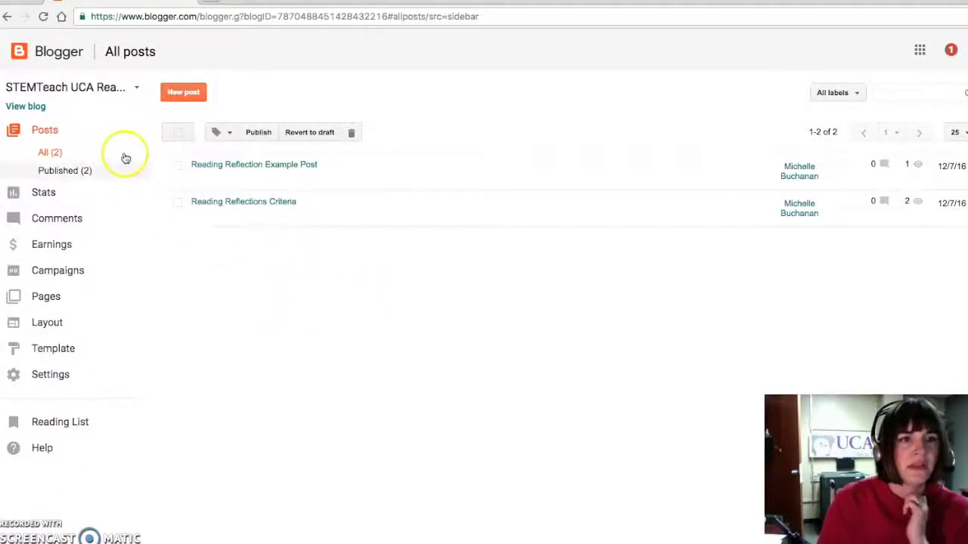
# Step: Open the blog switcher from the blog-name dropdown
pyautogui.click(137, 89)
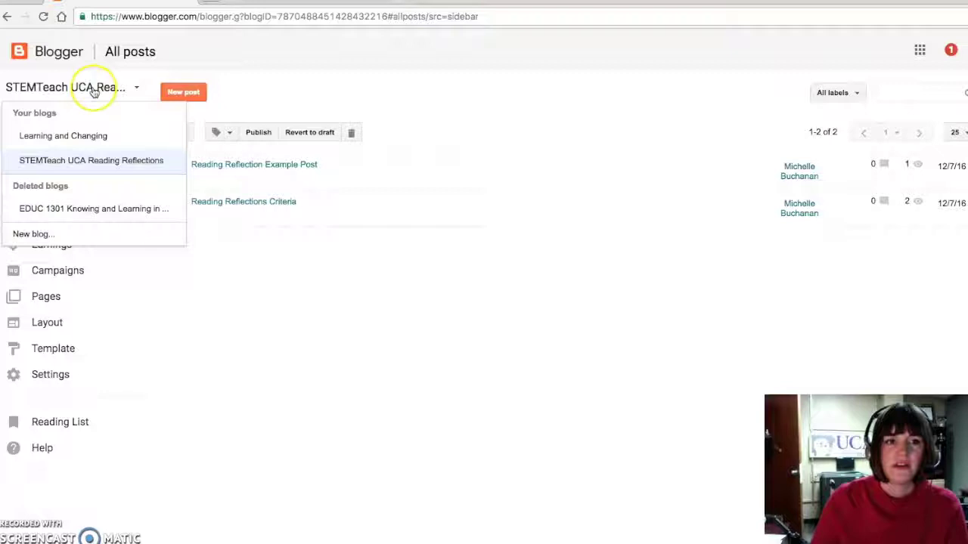
# Step: Choose New blog and title it 'stemteacheduc2301' followed by the owner's surname
pyautogui.click(44, 235)
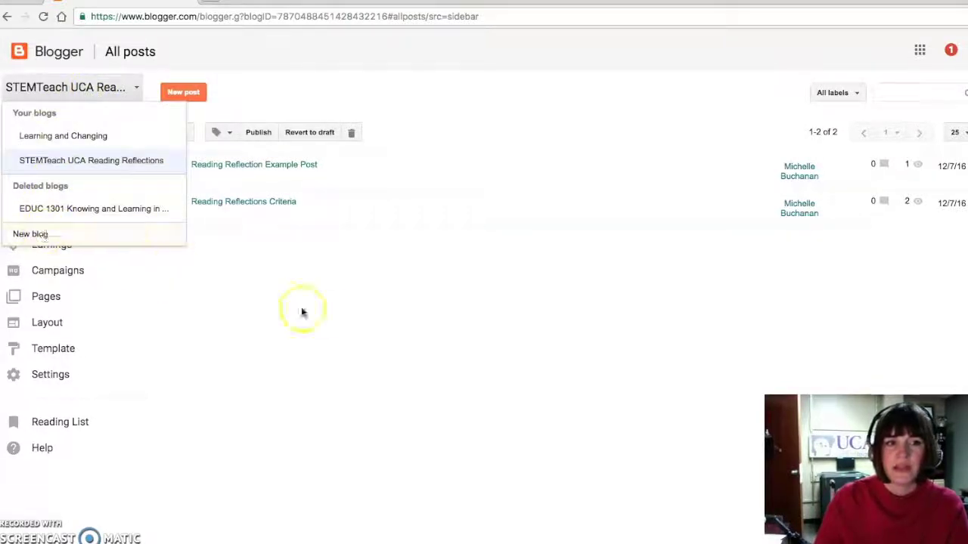
pyautogui.click(345, 320)
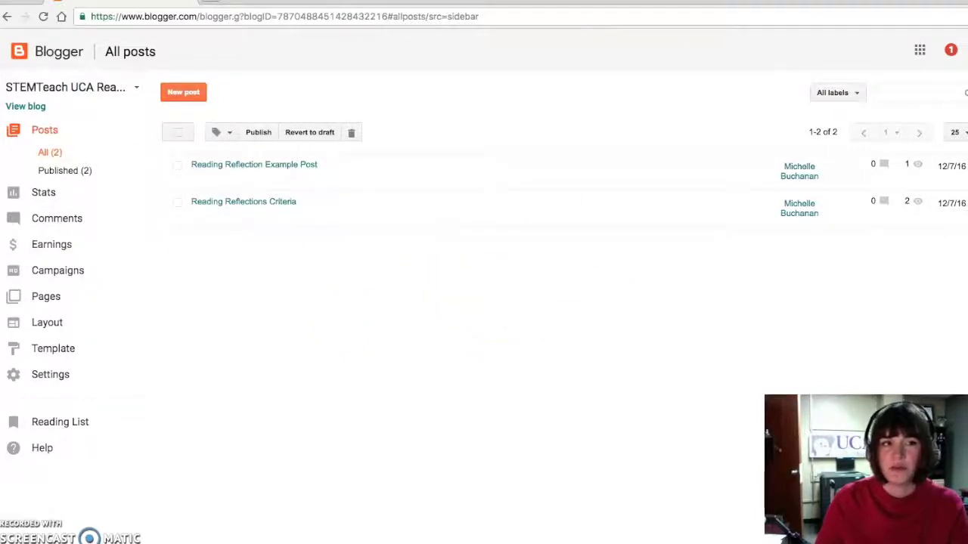
pyautogui.click(133, 90)
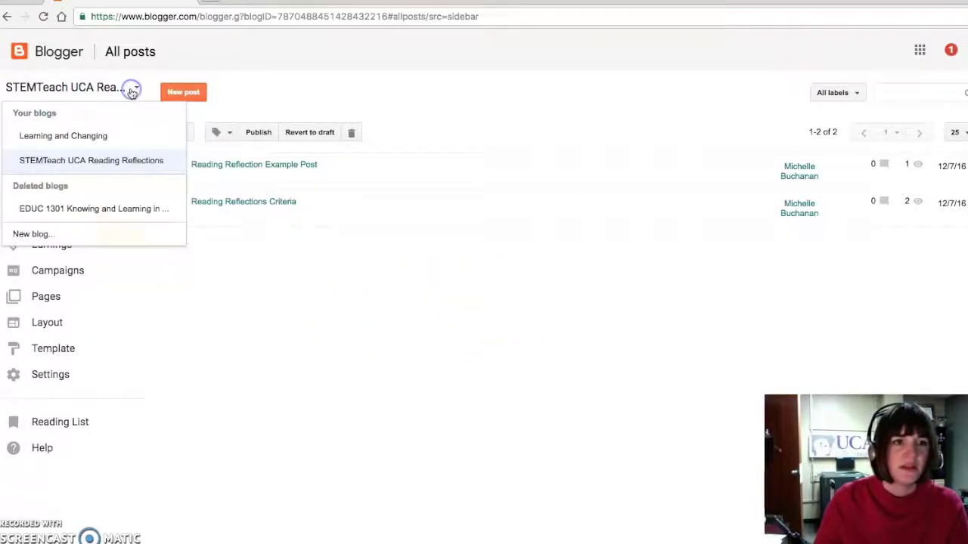
pyautogui.click(38, 234)
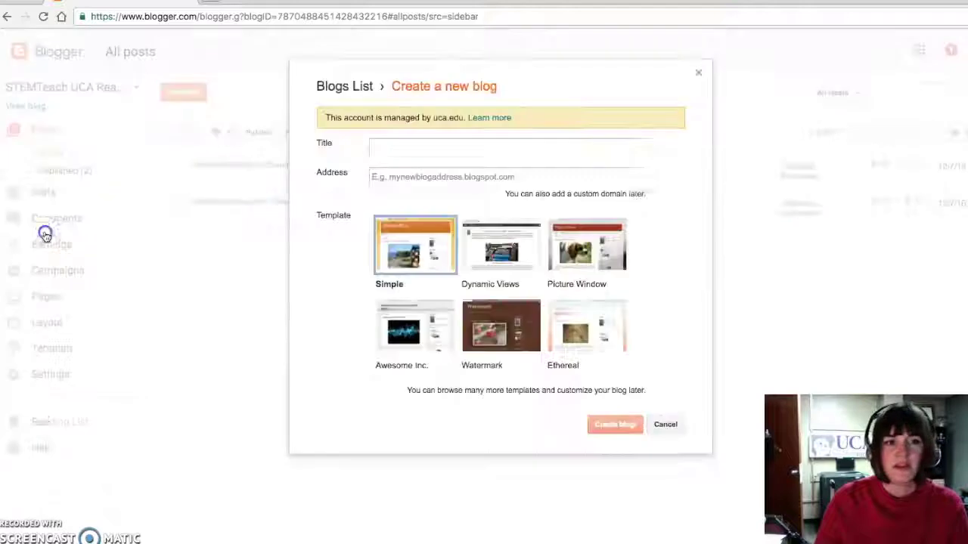
pyautogui.click(397, 148)
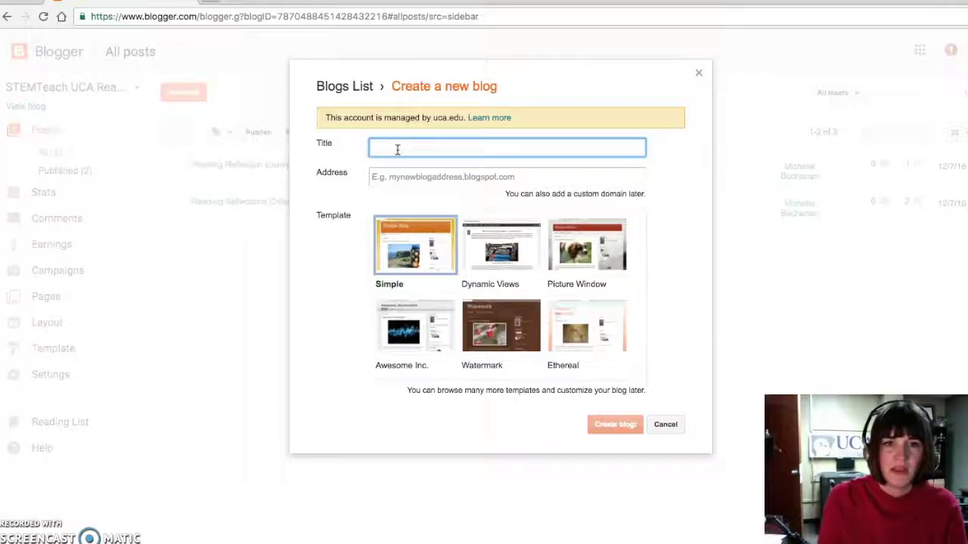
pyautogui.write('stemteacheduc23')
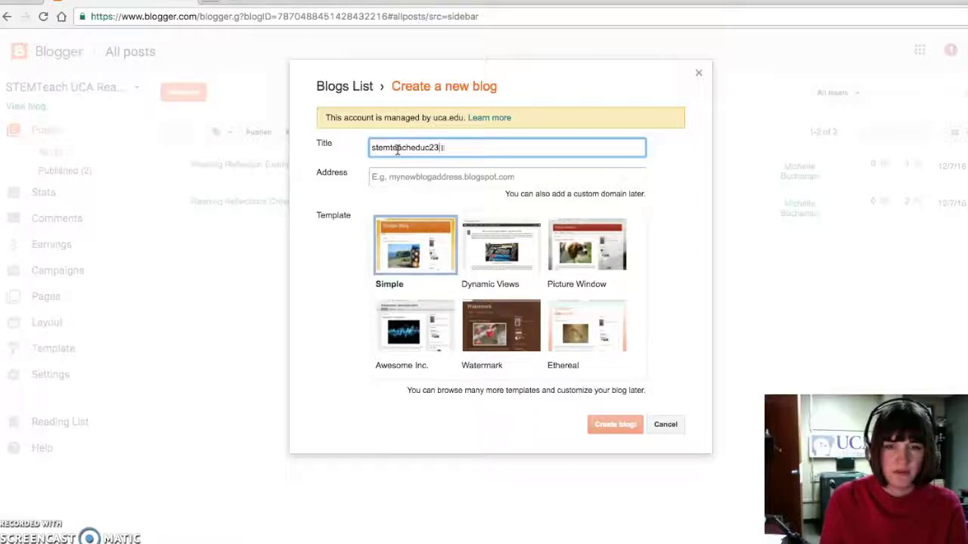
pyautogui.write('01buchanan')
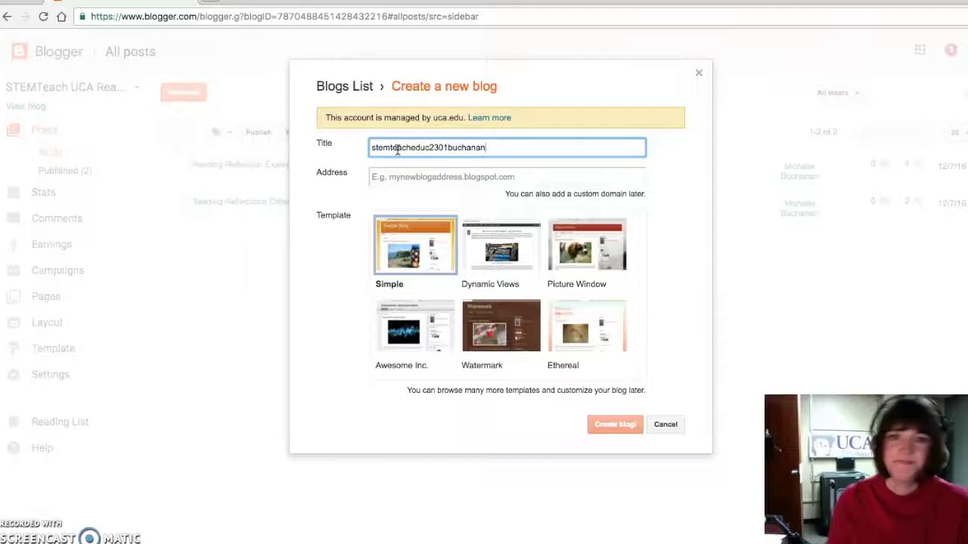
# Step: Copy the blog title into the web address field
pyautogui.click(408, 174)
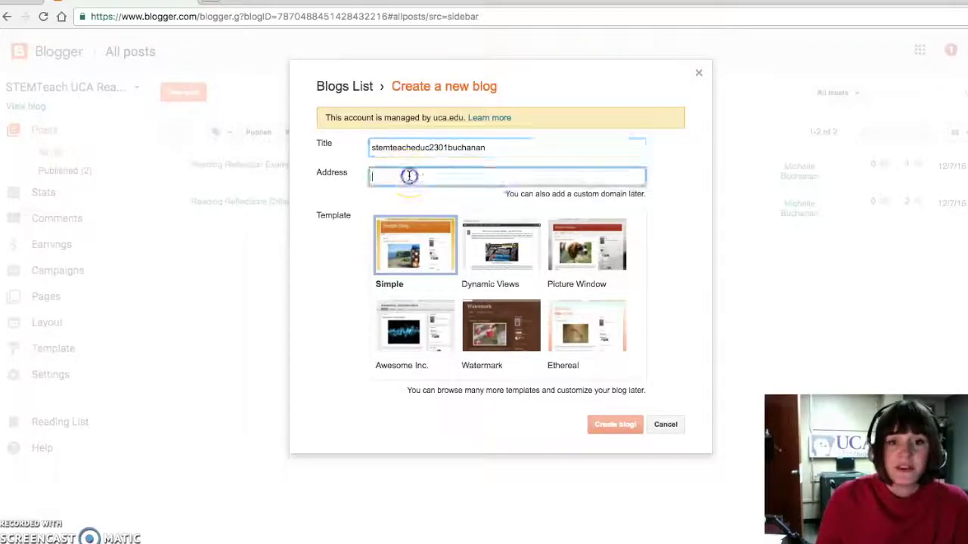
pyautogui.click(406, 148)
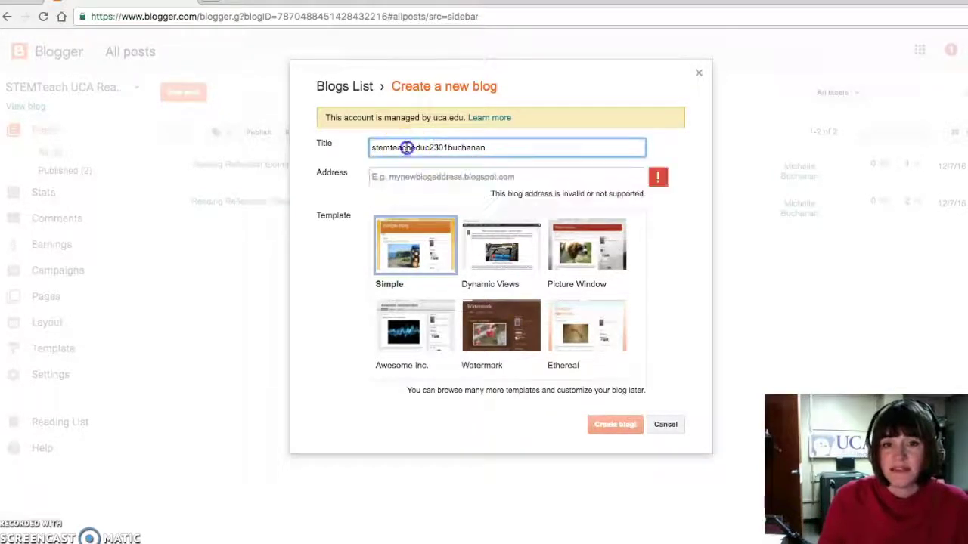
pyautogui.doubleClick(406, 147)
pyautogui.hotkey('ctrl', 'c')
pyautogui.click(408, 174)
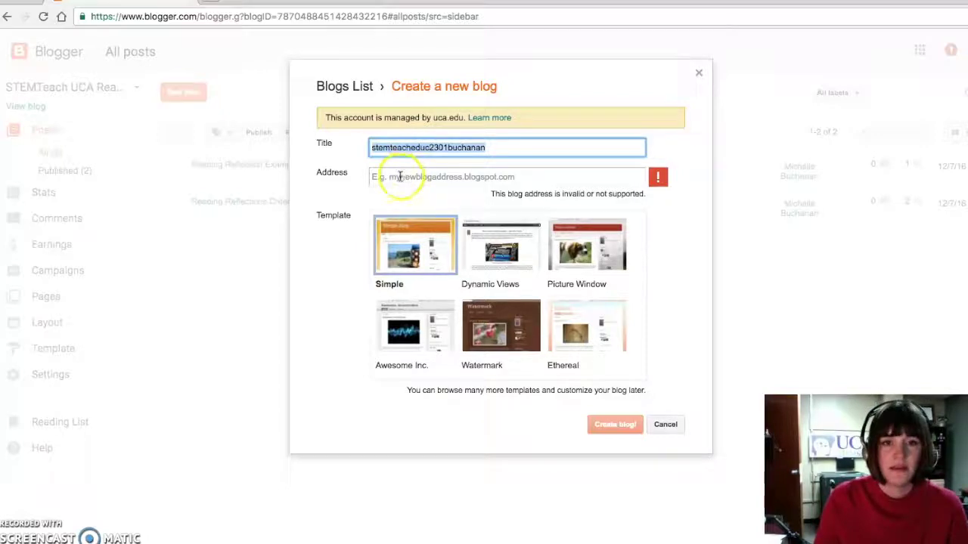
pyautogui.hotkey('ctrl', 'v')
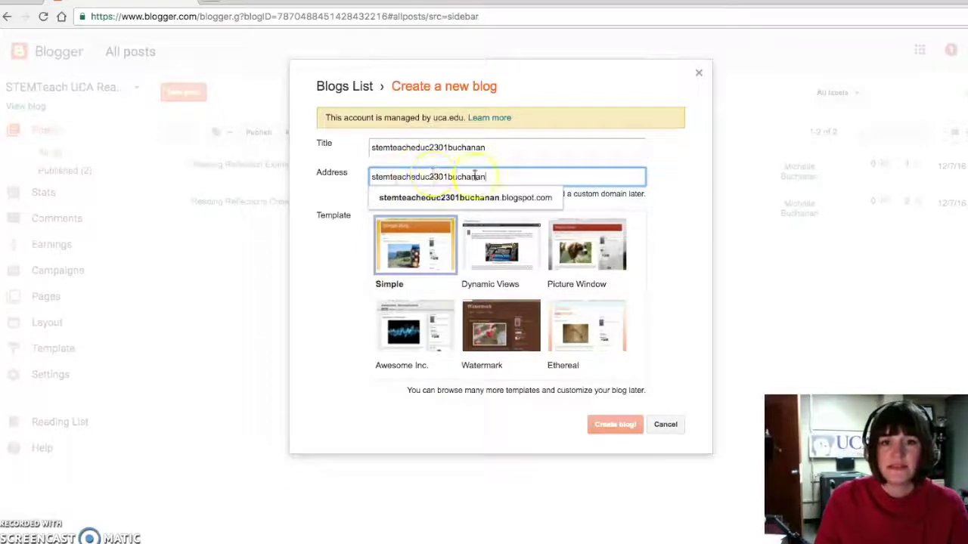
# Step: Re-paste the title as the blog address and append '1' so it is available
pyautogui.click(464, 149)
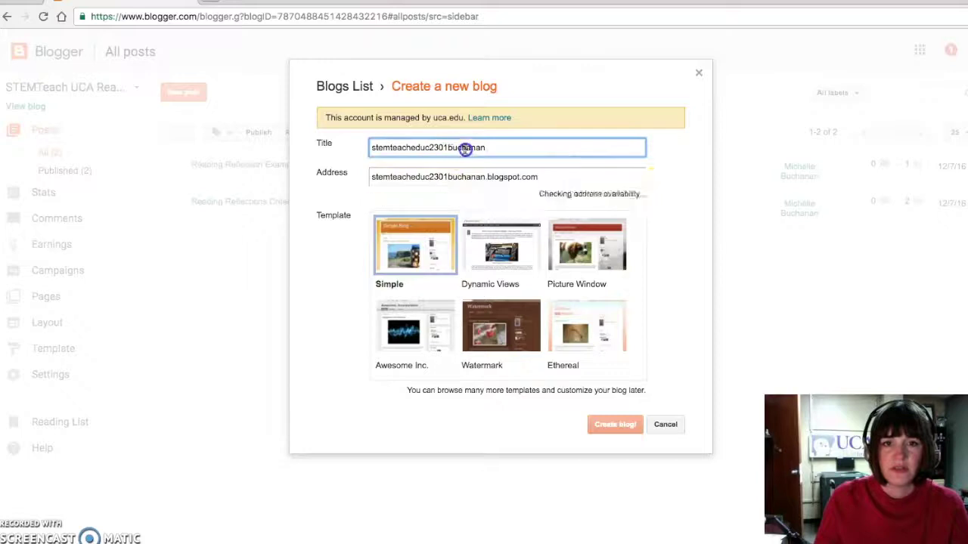
pyautogui.doubleClick(463, 149)
pyautogui.rightClick(462, 149)
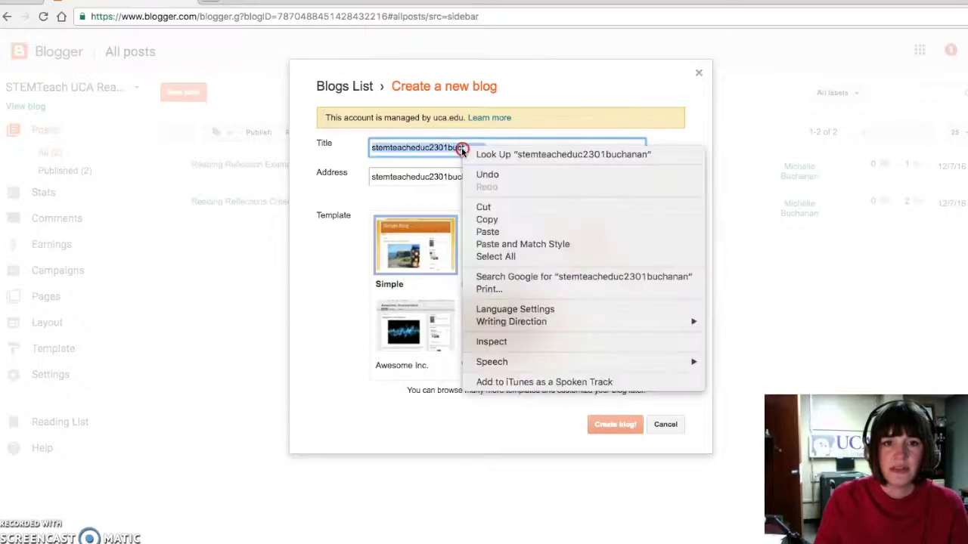
pyautogui.click(486, 219)
pyautogui.doubleClick(428, 177)
pyautogui.rightClick(428, 177)
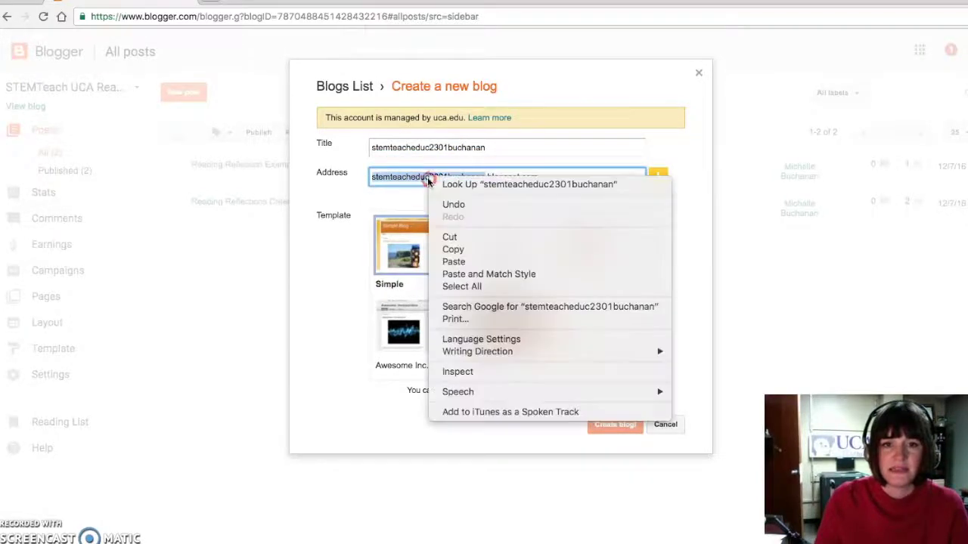
pyautogui.click(457, 262)
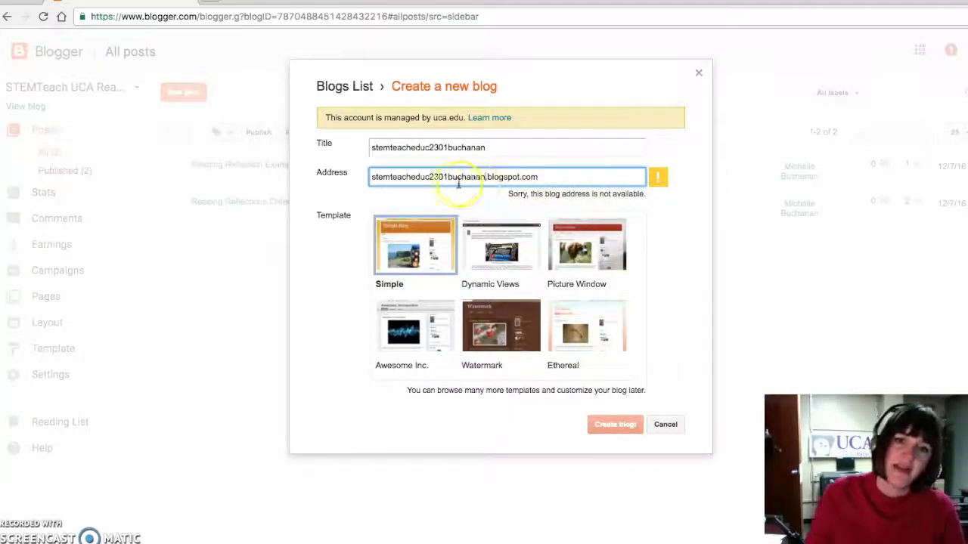
pyautogui.write('1')
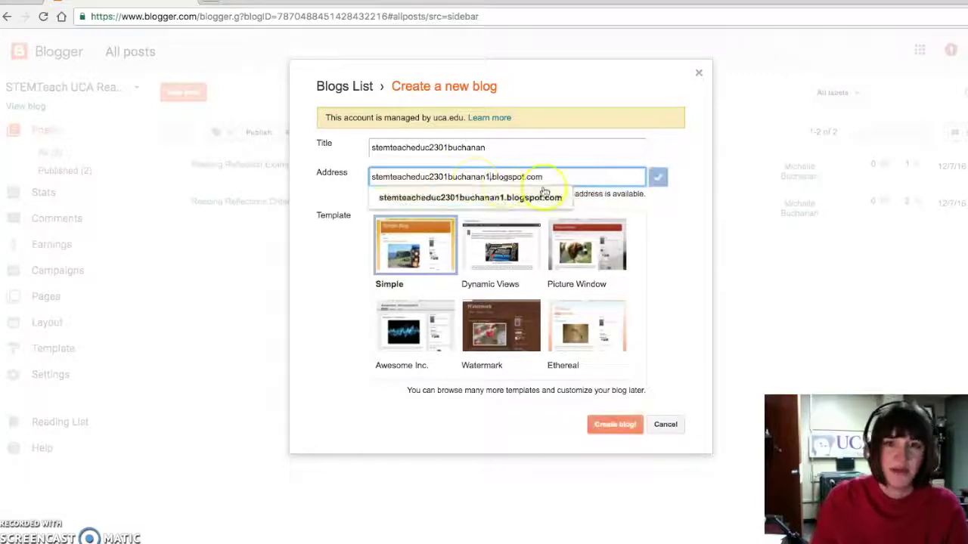
pyautogui.click(544, 198)
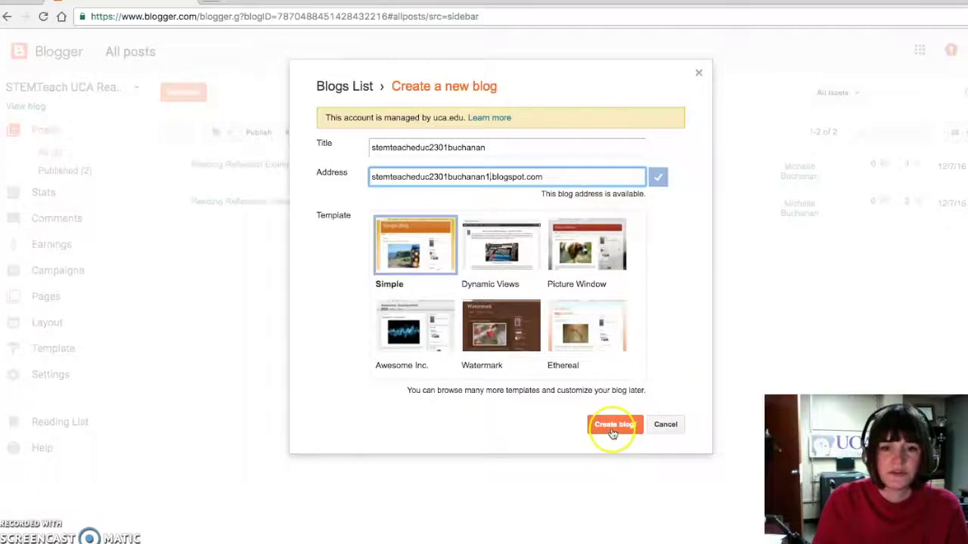
# Step: Select the Awesome Inc. template for the new blog
pyautogui.scroll(-2, 540, 276)
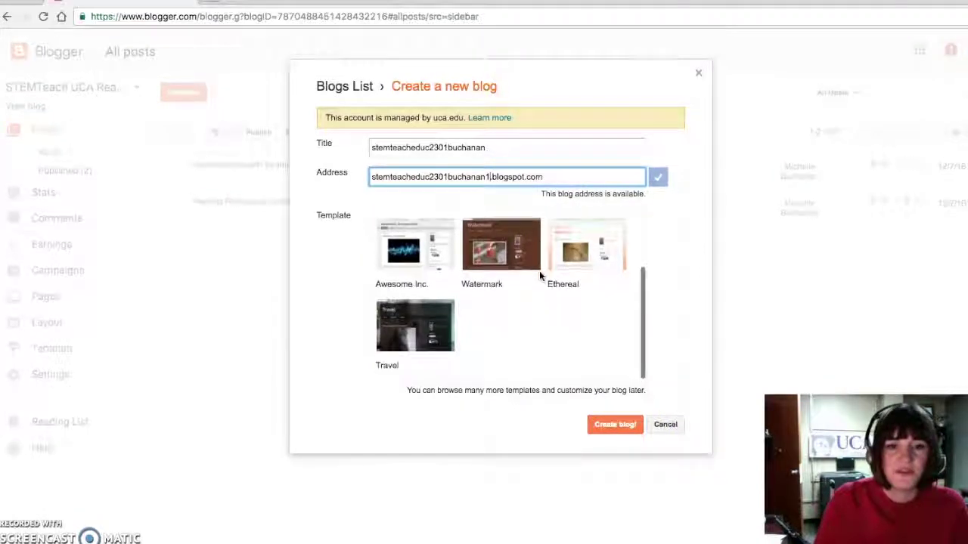
pyautogui.scroll(2, 540, 276)
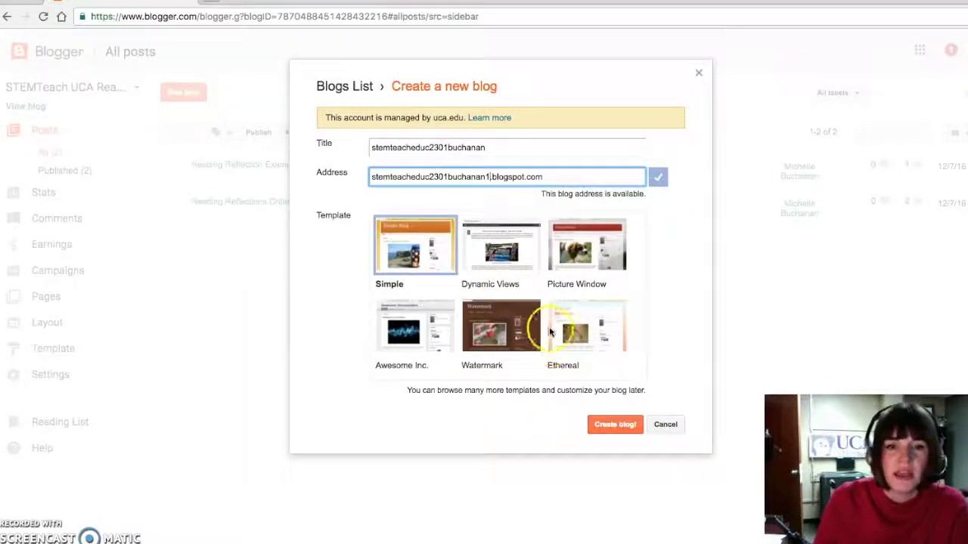
pyautogui.click(410, 325)
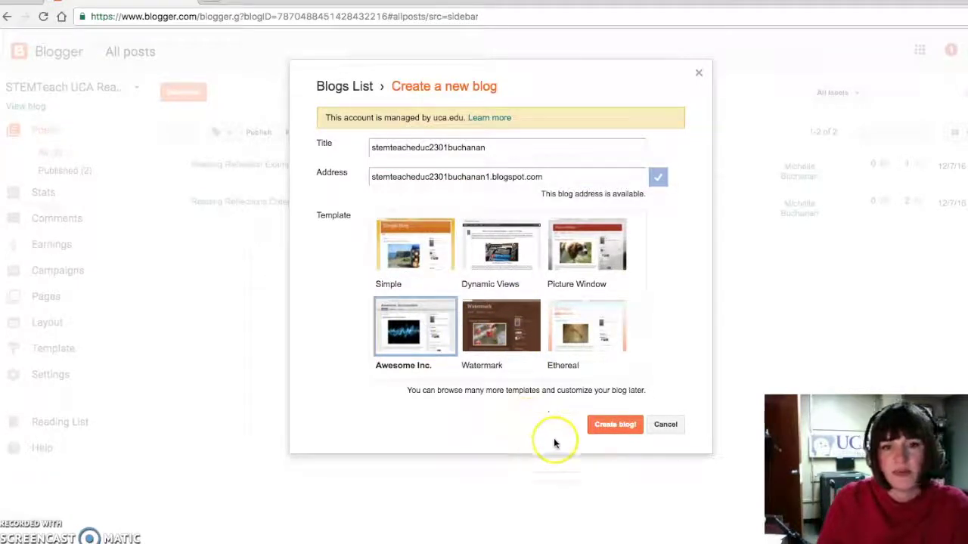
# Step: Create the blog and decline the Google Domains custom domain offer
pyautogui.click(612, 425)
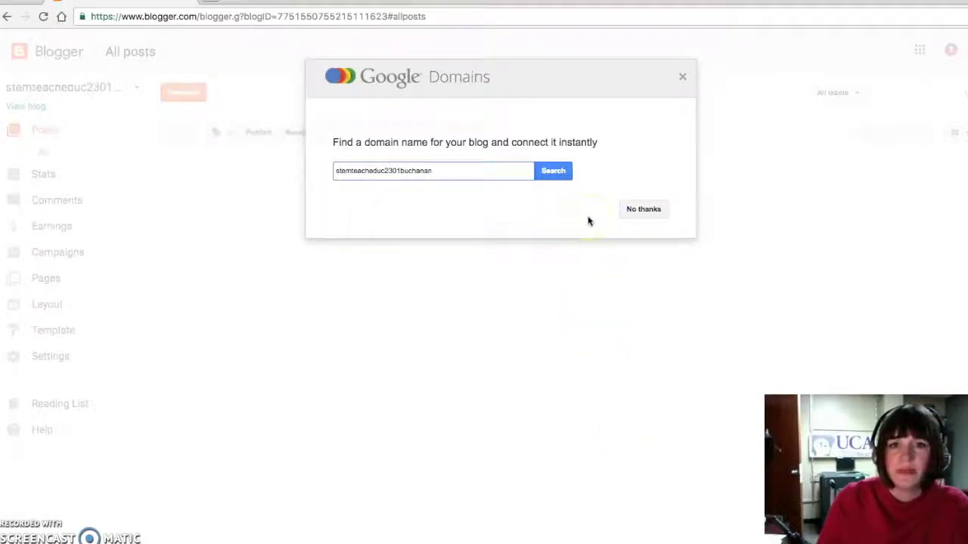
pyautogui.click(640, 210)
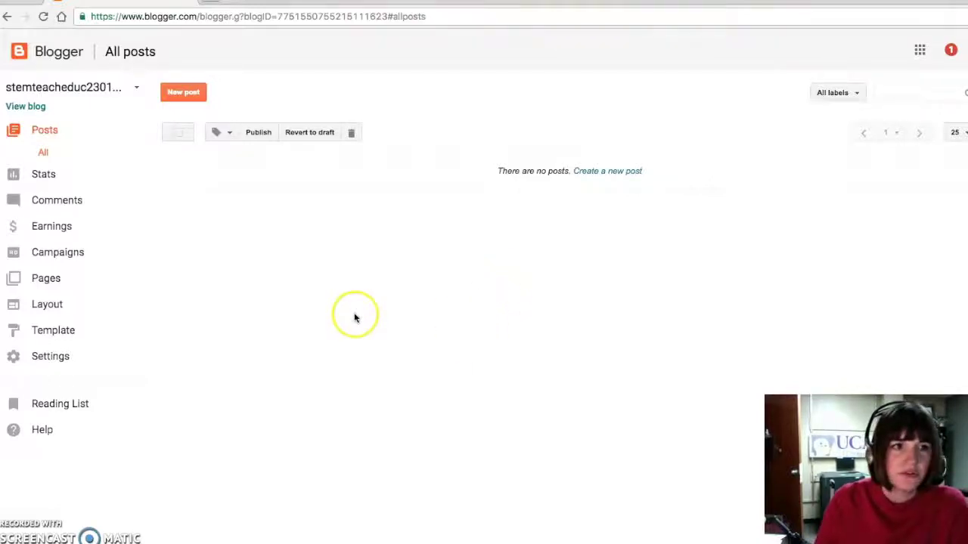
# Step: Start a new post titled 'Article Title: Chappuis and Chappuis'
pyautogui.click(184, 94)
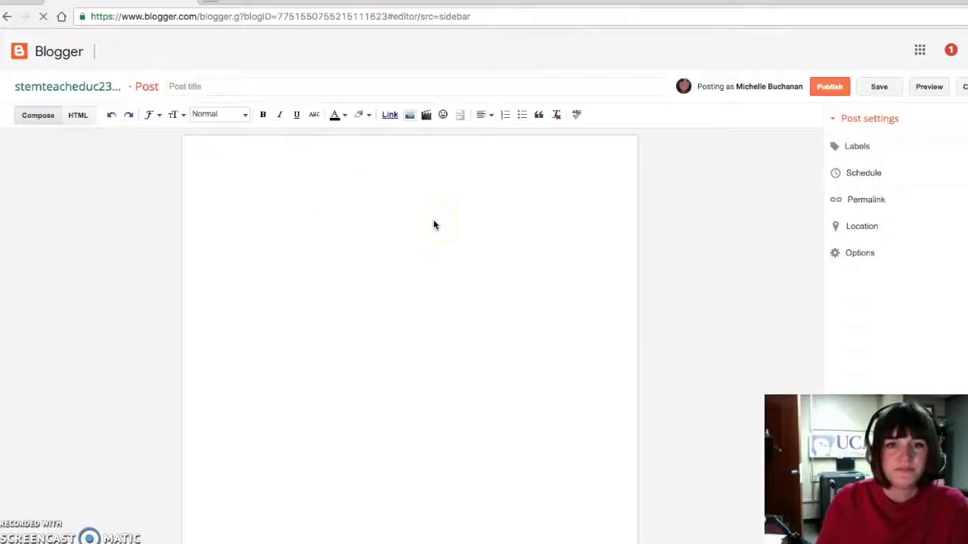
pyautogui.click(190, 87)
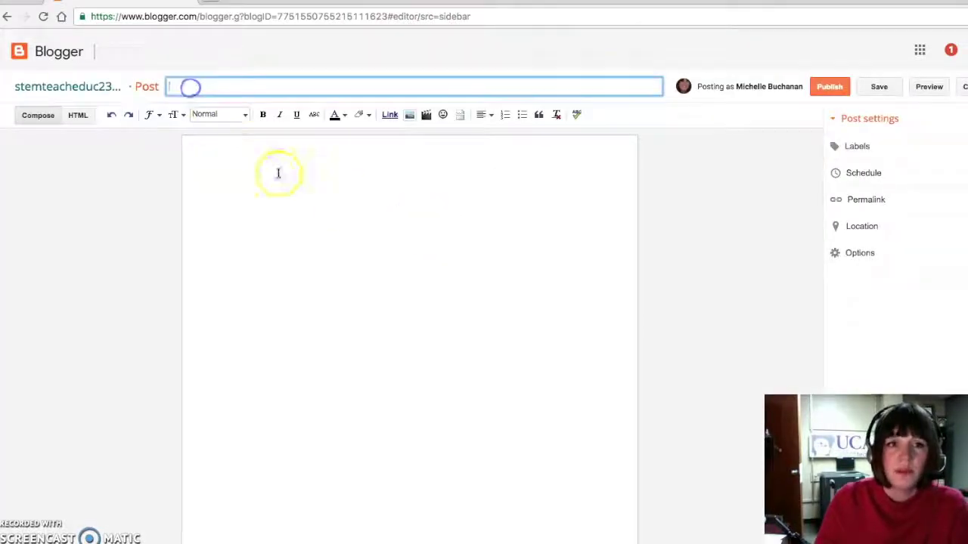
pyautogui.write('ARtic')
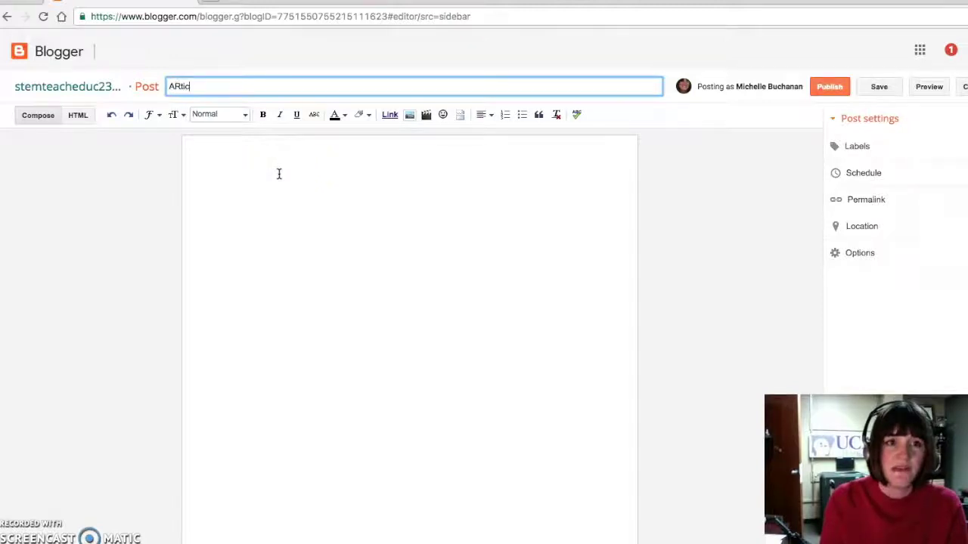
pyautogui.press('BackSpace')
pyautogui.press('BackSpace')
pyautogui.press('BackSpace')
pyautogui.write('rticle T')
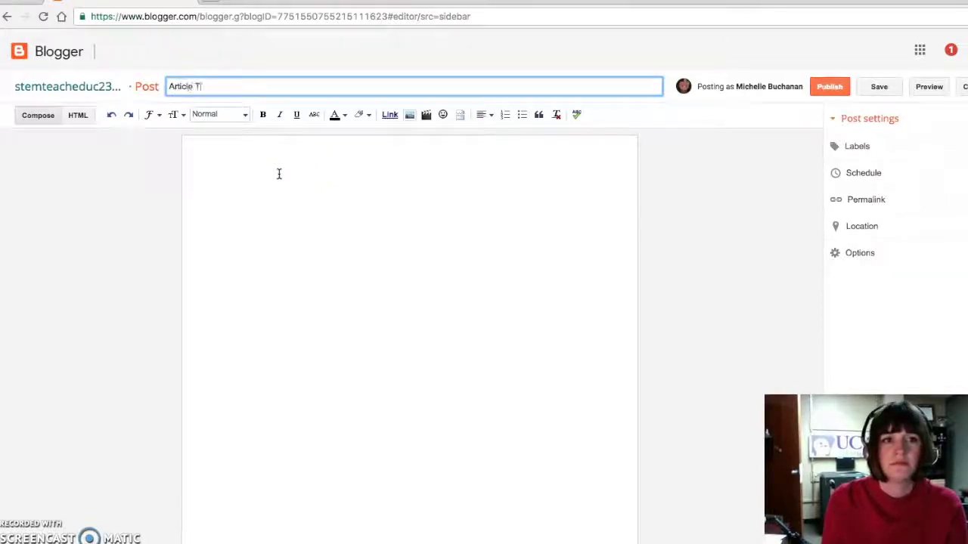
pyautogui.write('itle:')
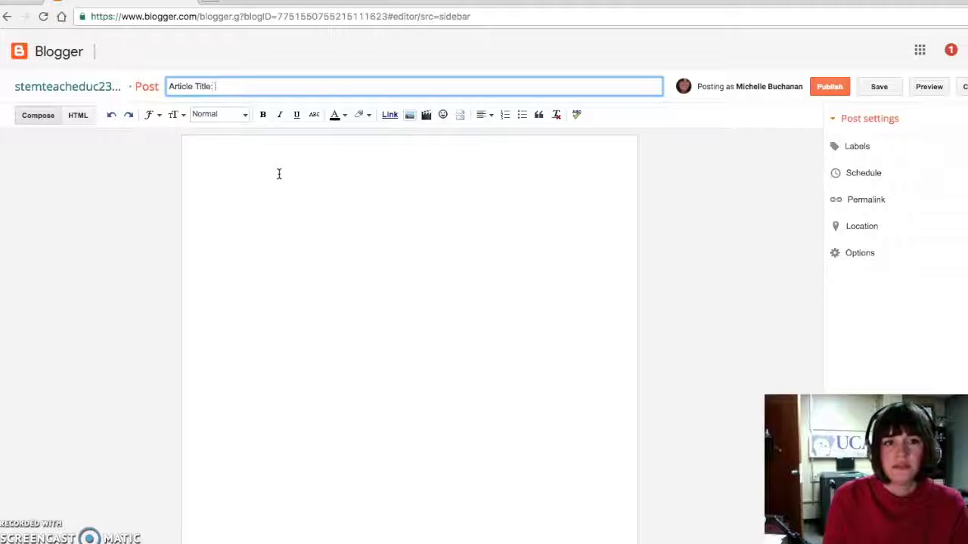
pyautogui.write(' Ch')
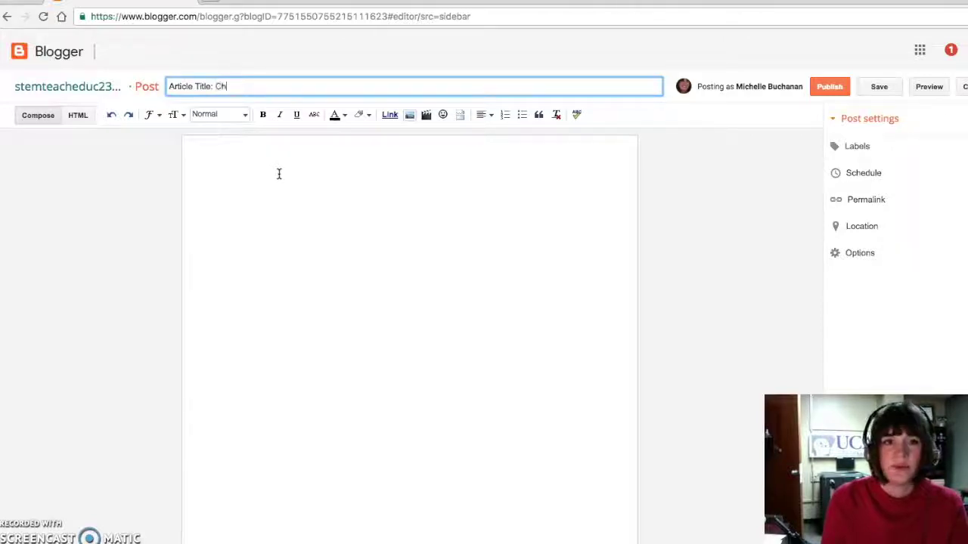
pyautogui.write('appuis')
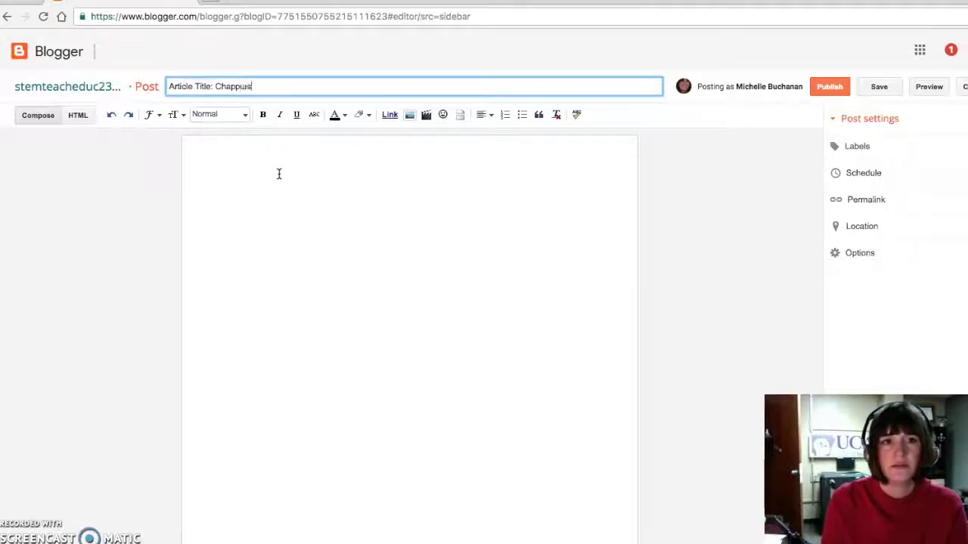
pyautogui.write('and Chappuis')
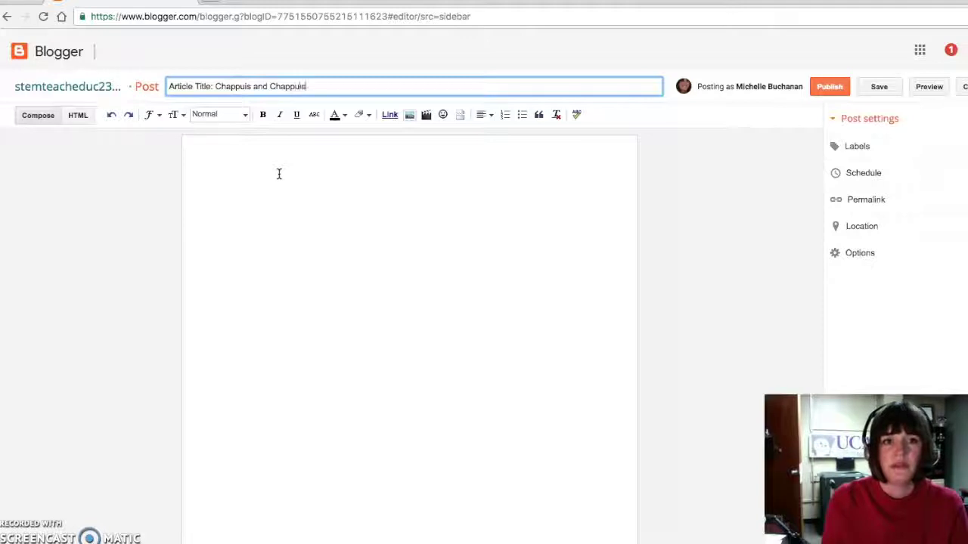
# Step: Look over the font, text colour and highlight menus, then bring up Add Images
pyautogui.click(276, 241)
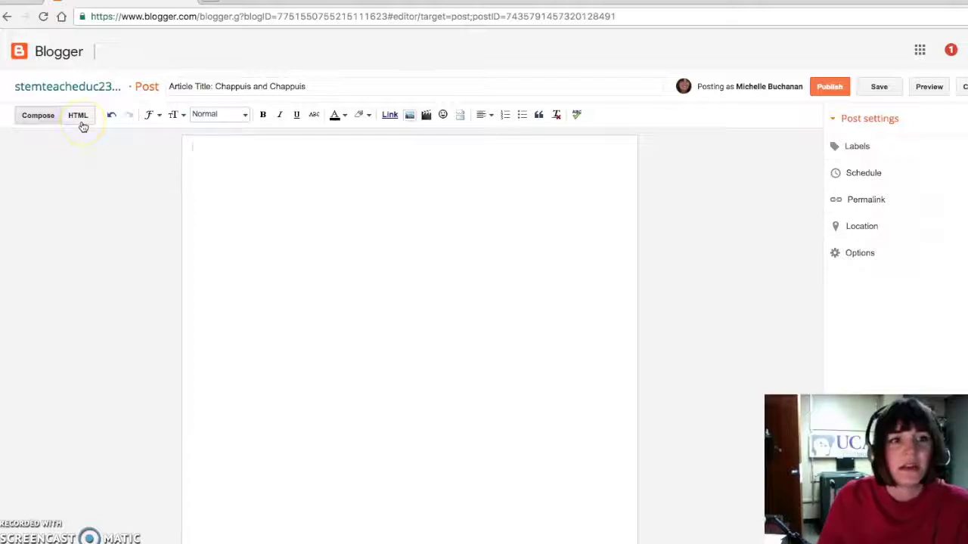
pyautogui.click(298, 228)
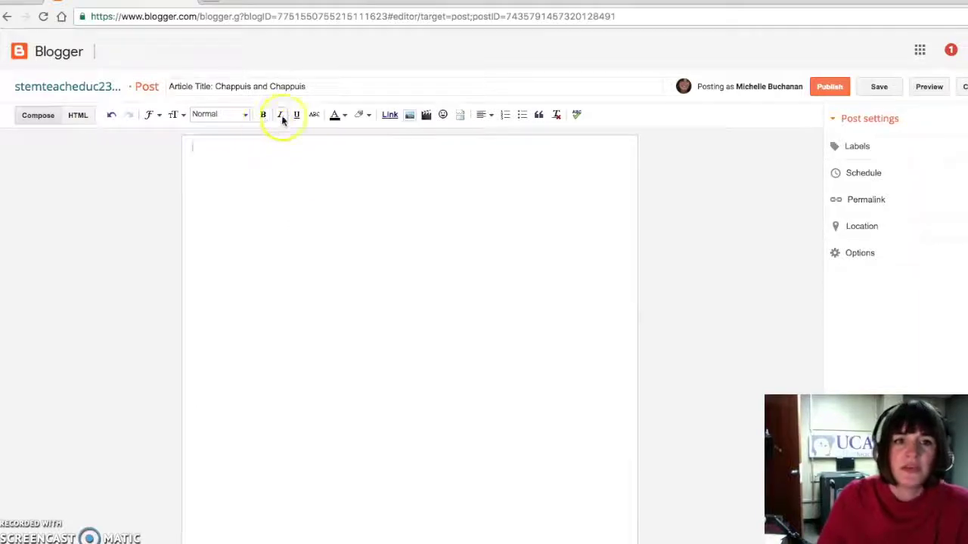
pyautogui.click(155, 115)
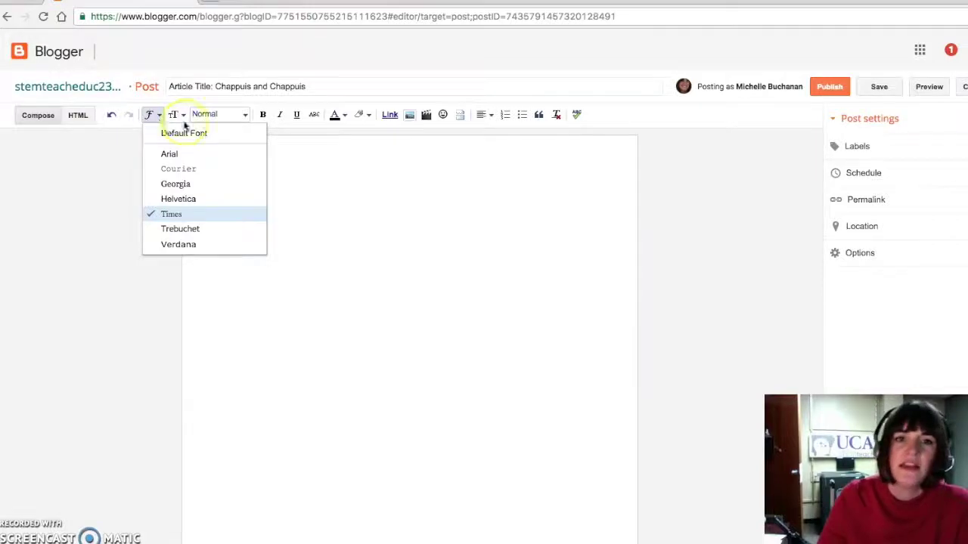
pyautogui.click(360, 179)
pyautogui.click(340, 115)
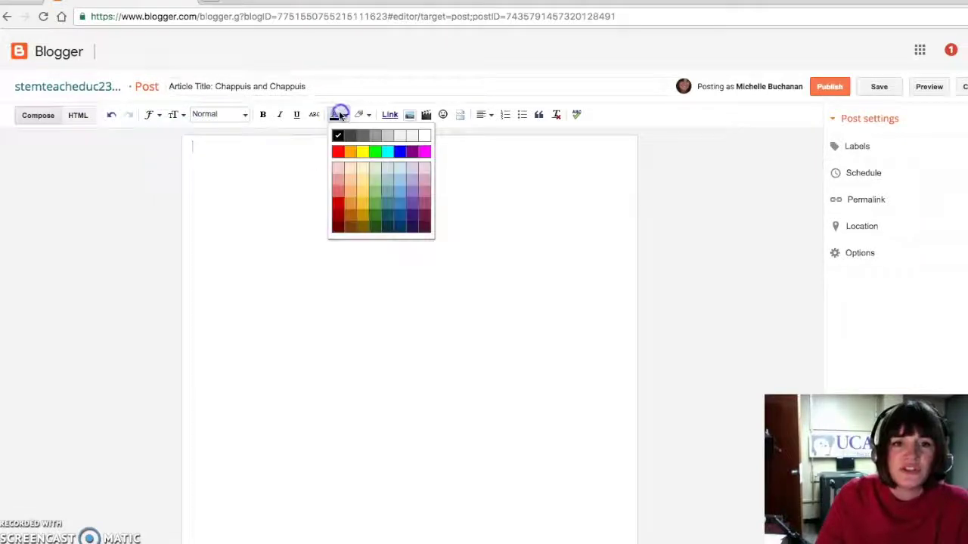
pyautogui.click(254, 162)
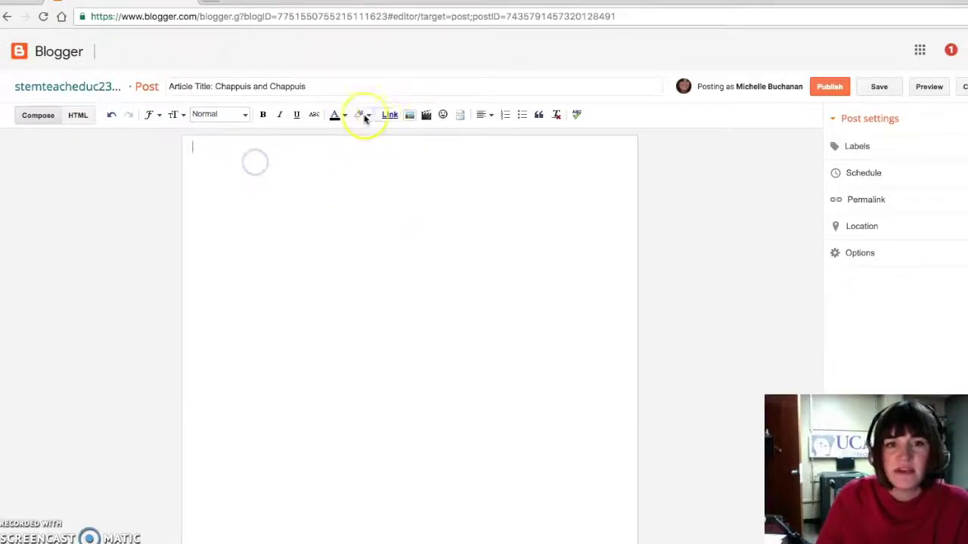
pyautogui.click(360, 115)
pyautogui.click(279, 177)
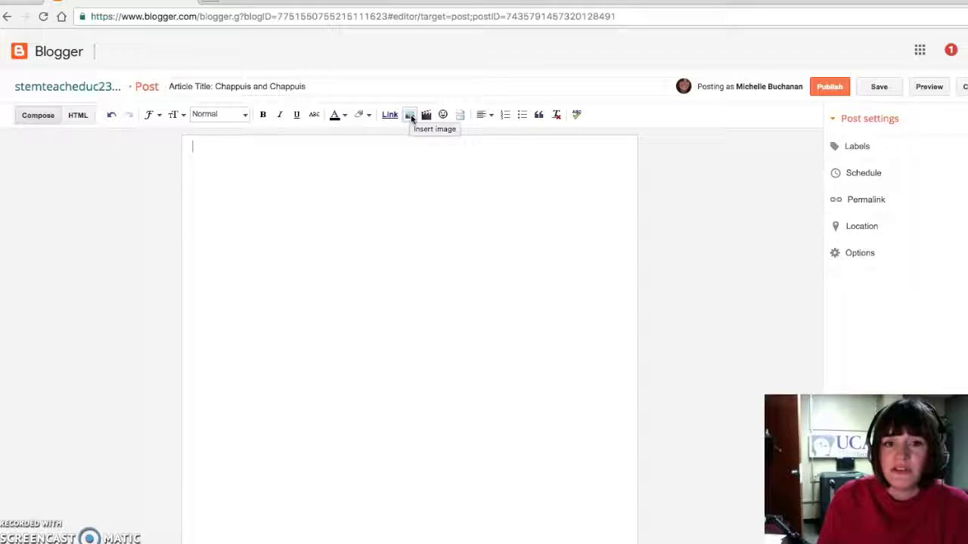
pyautogui.click(409, 116)
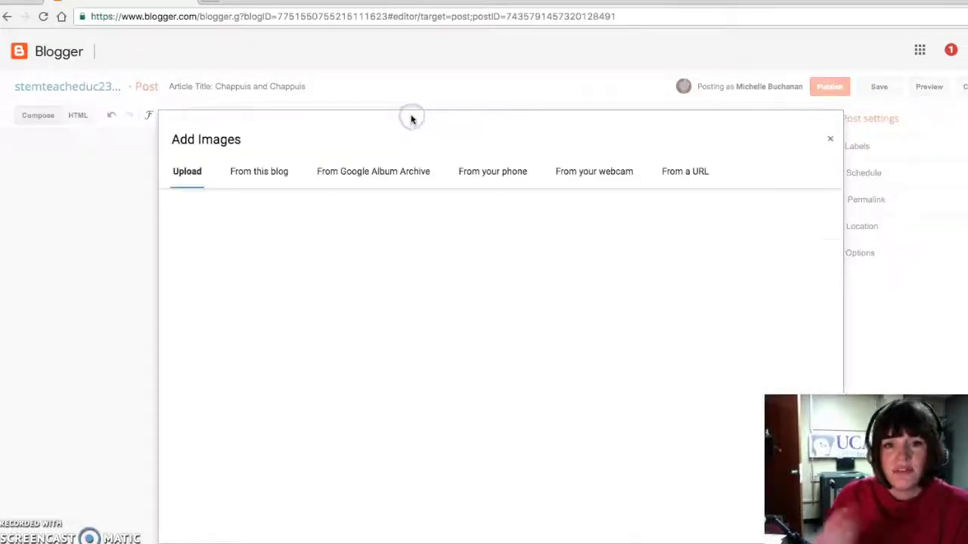
# Step: Browse the From this blog, Upload, Google Album Archive and From a URL sources, then close Add Images
pyautogui.click(270, 177)
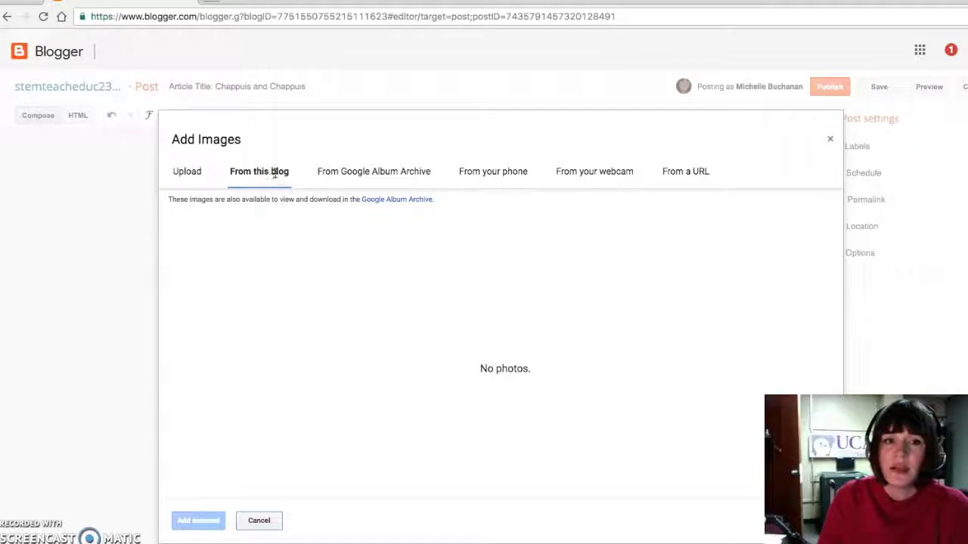
pyautogui.click(182, 174)
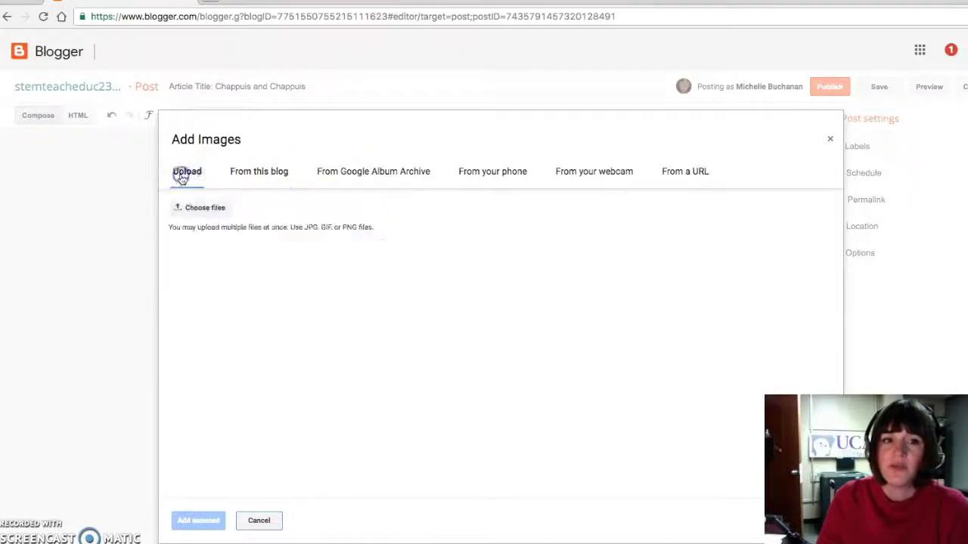
pyautogui.click(363, 176)
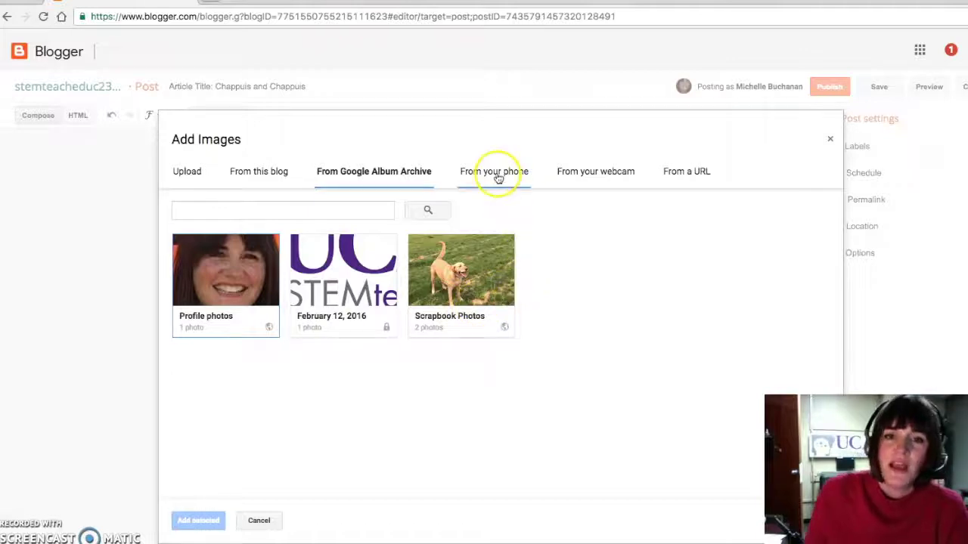
pyautogui.click(703, 176)
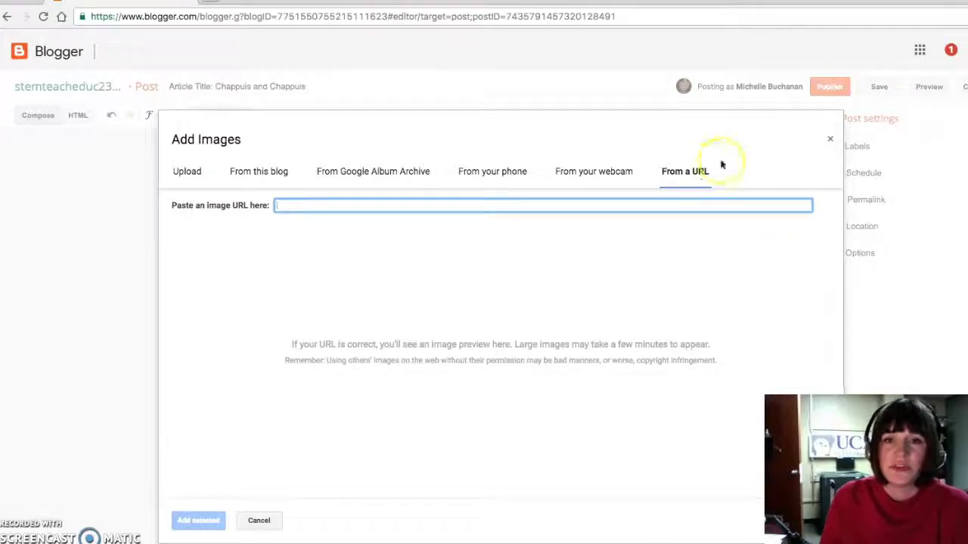
pyautogui.click(830, 141)
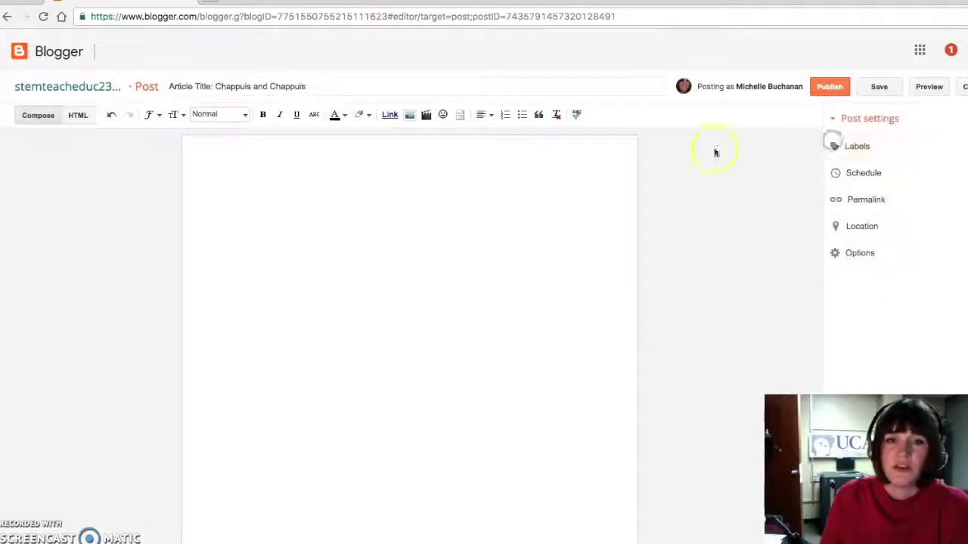
pyautogui.click(428, 115)
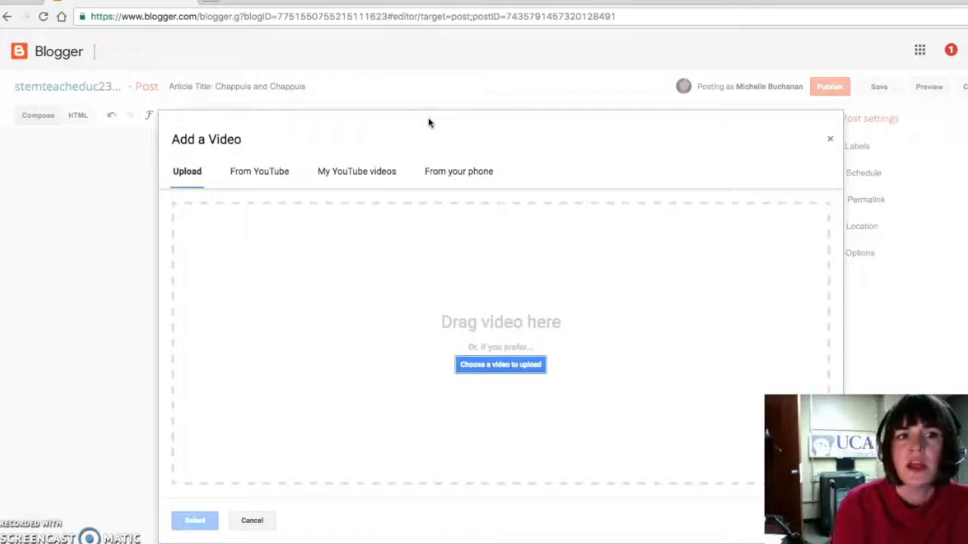
pyautogui.click(830, 139)
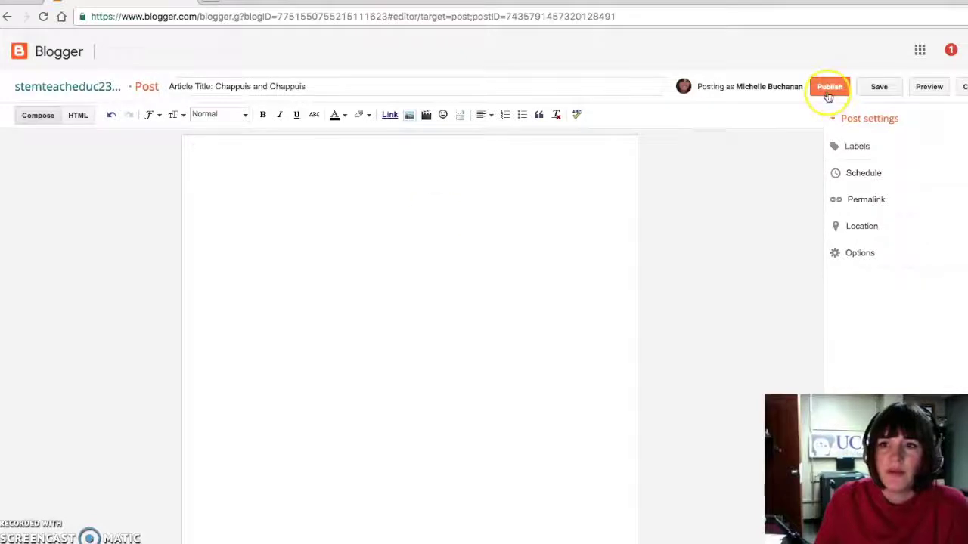
pyautogui.click(587, 190)
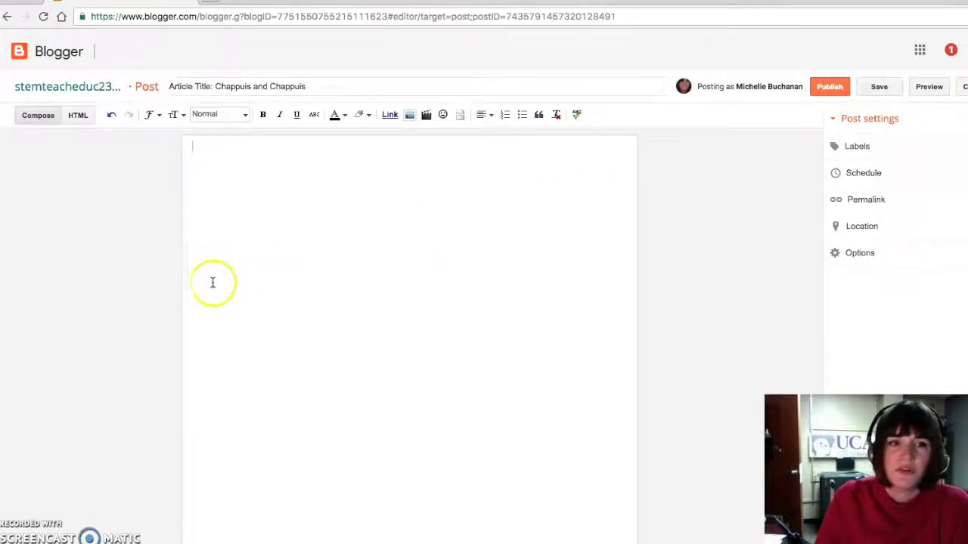
# Step: Paste the assignment text into the post and search YouTube for 'teacher reflections'
pyautogui.click(320, 190)
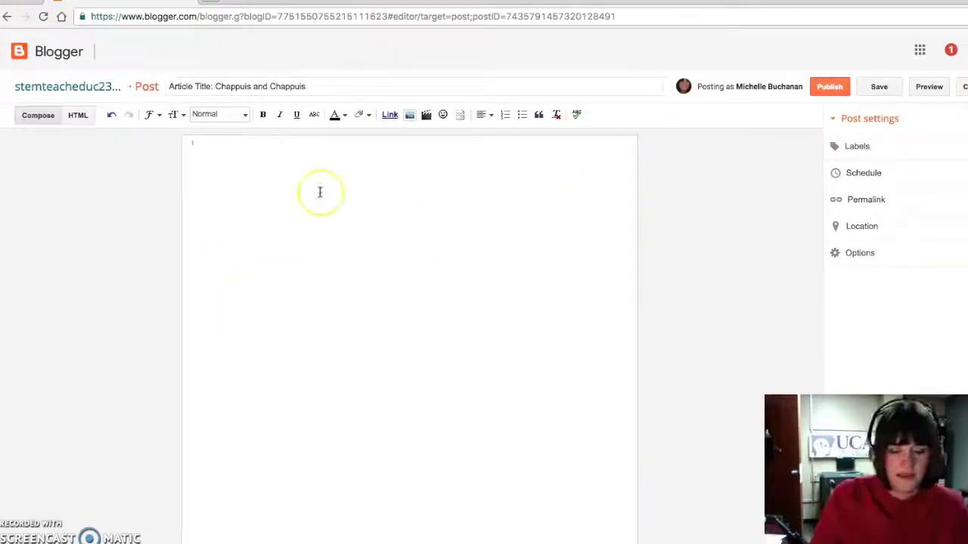
pyautogui.write('You will create a blog post to explain how you will apply the information we have covered in class to your teaching. THE FOCUS OF THIS BLOG IS HOW YOU APPLY WHAT YOU LEARN AND EXPERIENCE TO YOUR TEACHING. It should be clear how you plan to use the standards, pedagogy, technologies and strategies in your future teaching. That means your blog post should include statements like: "In my future classroom" "I can apply this knowledge by" "My students will" "As a (YOUR DISCIPLINE) teacher, I will...." etc..  Using Blogger, you will create a new post (not a new blog page) that very briefly answers the  content questions from the article readings. You will then write about how you apply the information to your understanding of teaching in your discipline. You are encouraged to use images, tables, graphics, and videos (those created by you are highly encouraged) that support your learning in your blog post. You will be creating media and working with technologies throughout this course, you should include the things you create and work with in your blog post. For instance you can save on word count by including a video or audio file. You can use a picture to explain a concept as well.')
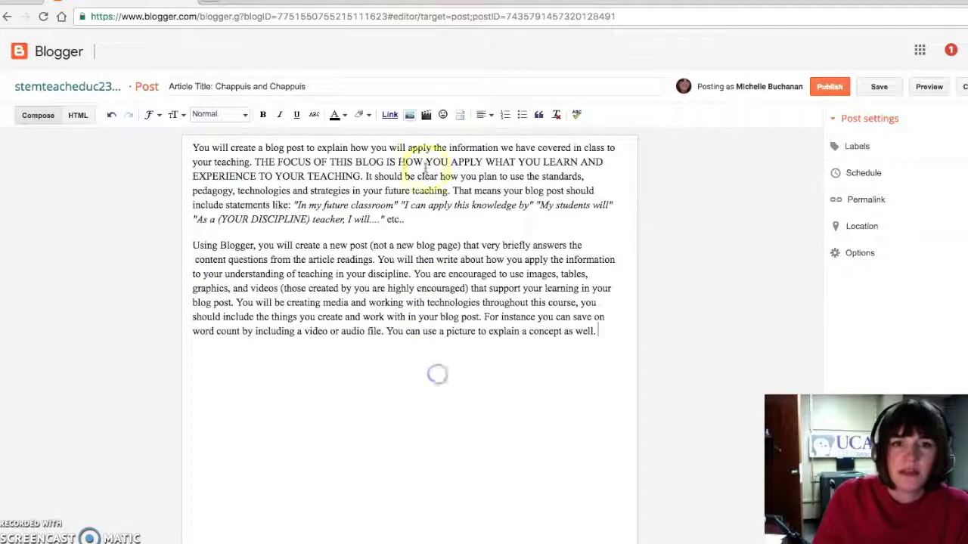
pyautogui.click(426, 115)
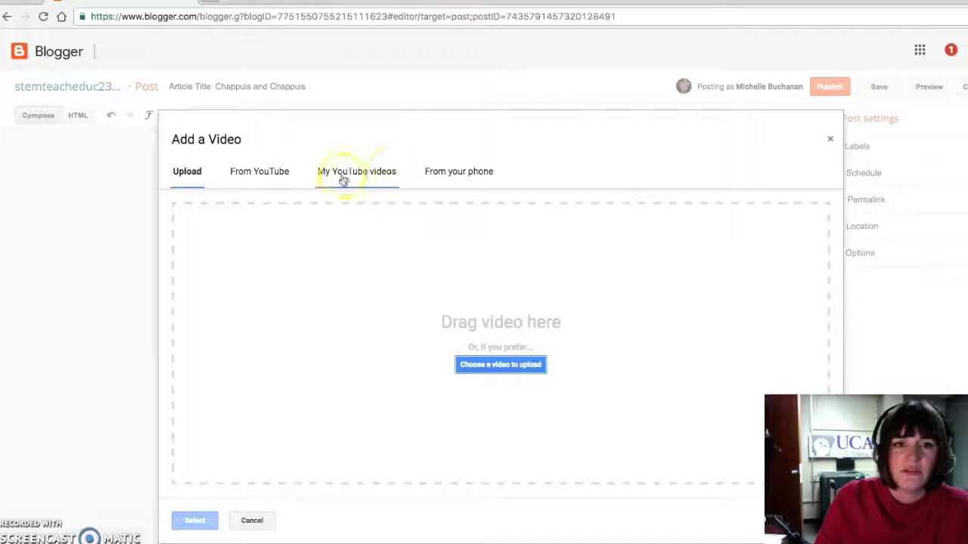
pyautogui.click(272, 174)
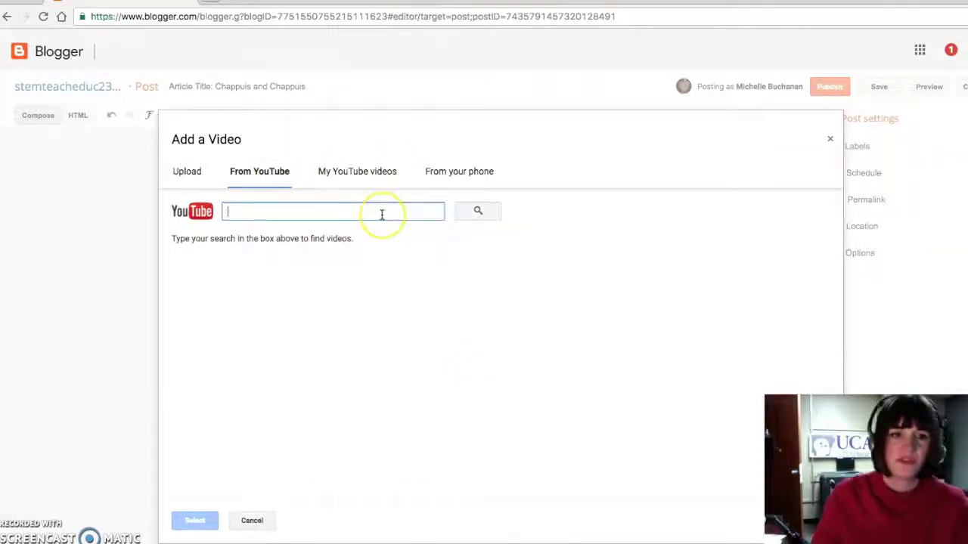
pyautogui.write('teacher re')
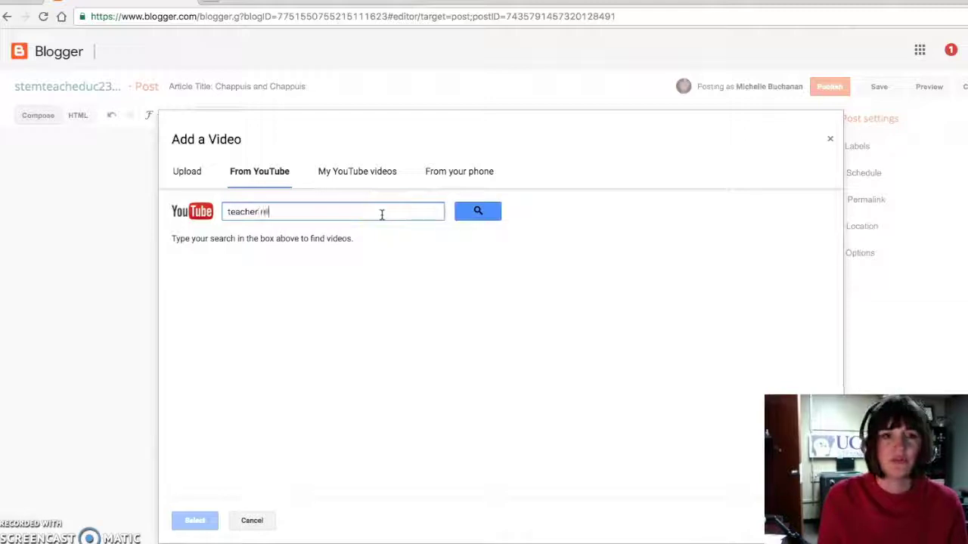
pyautogui.write('flections')
pyautogui.press('Return')
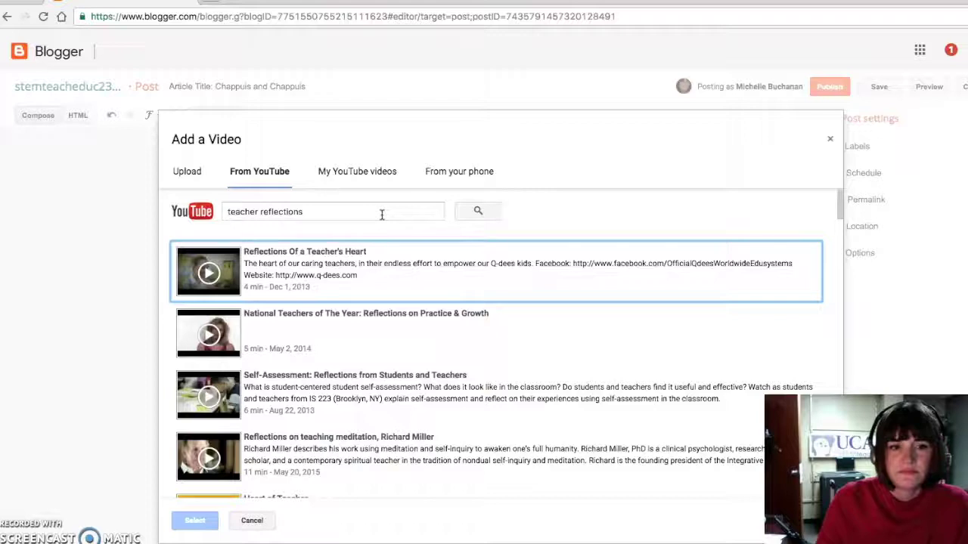
# Step: Preview the 'Heart of Teacher' video and insert it into the post
pyautogui.scroll(-1, 392, 333)
pyautogui.scroll(-2, 393, 331)
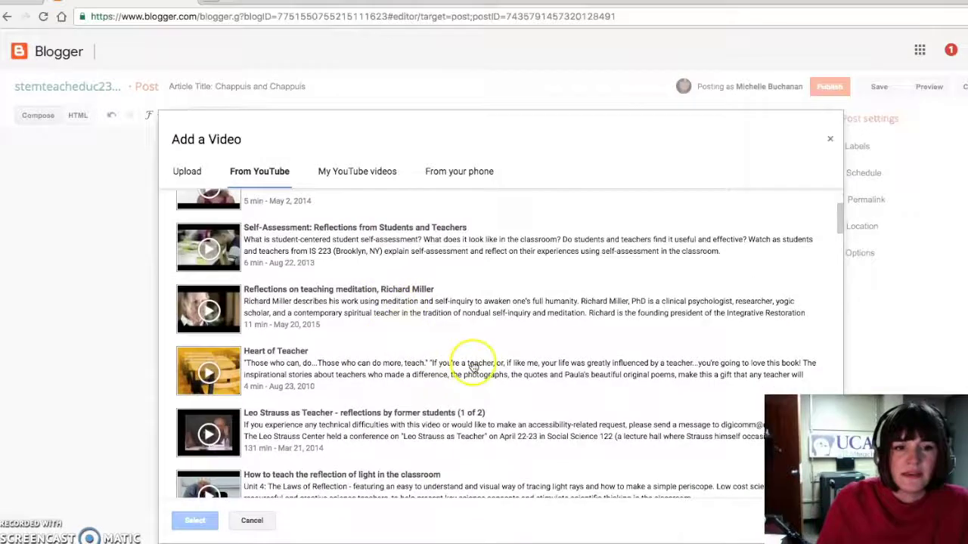
pyautogui.scroll(-1, 447, 356)
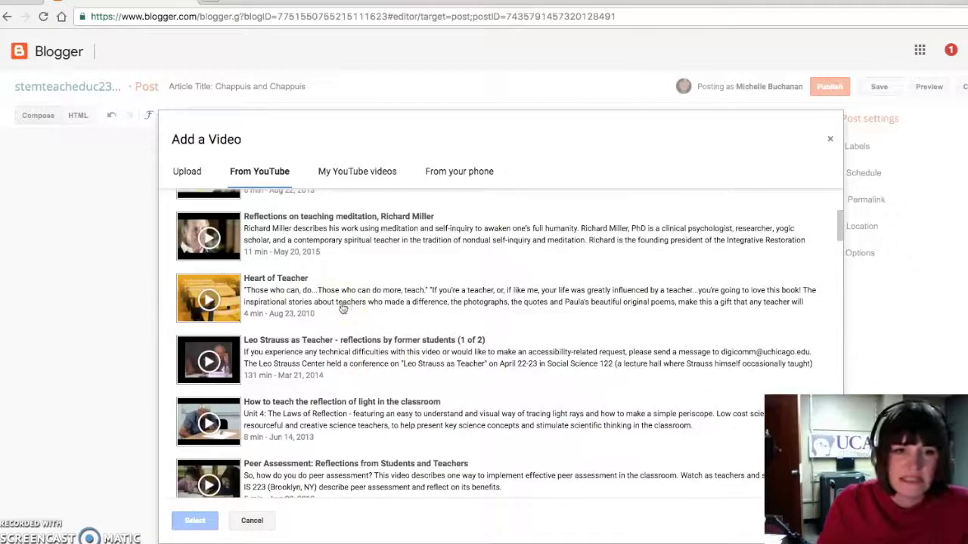
pyautogui.click(276, 302)
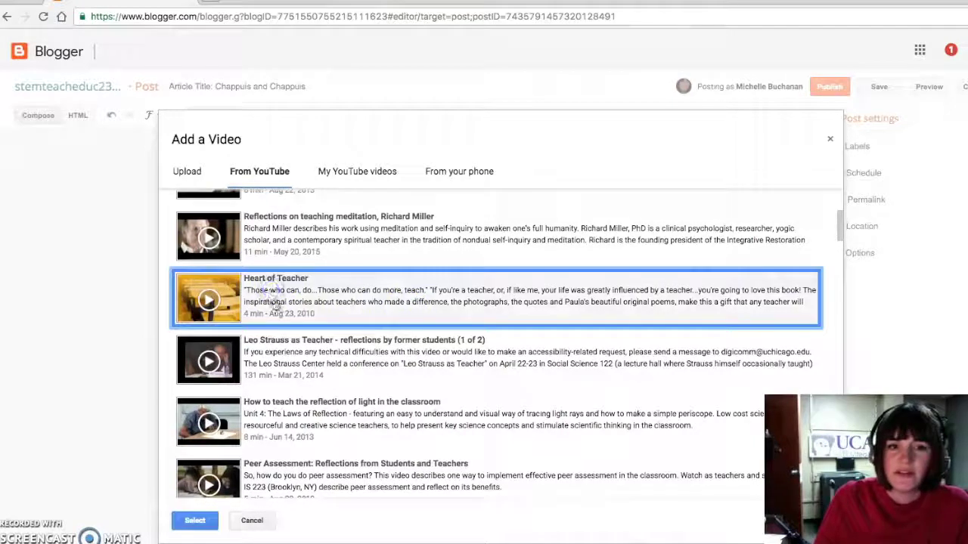
pyautogui.click(193, 521)
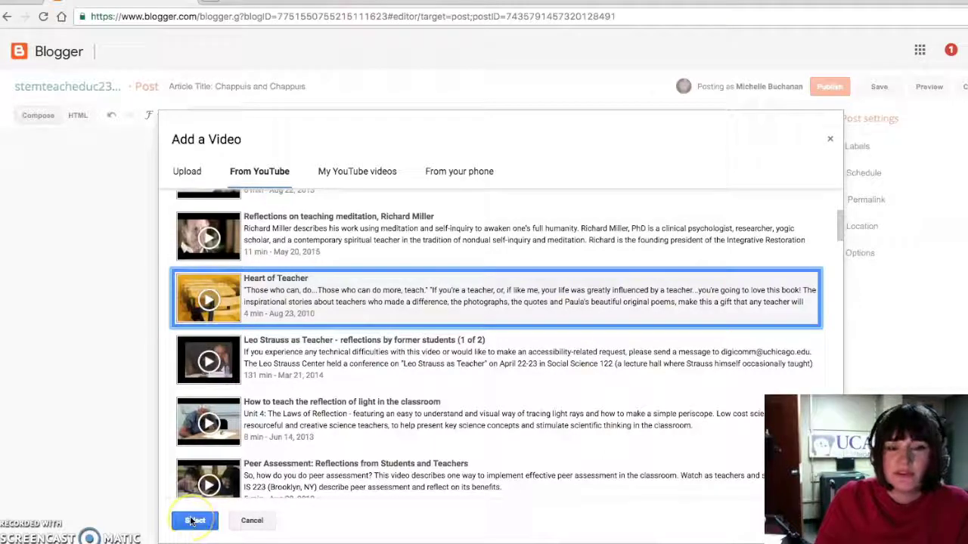
pyautogui.click(209, 301)
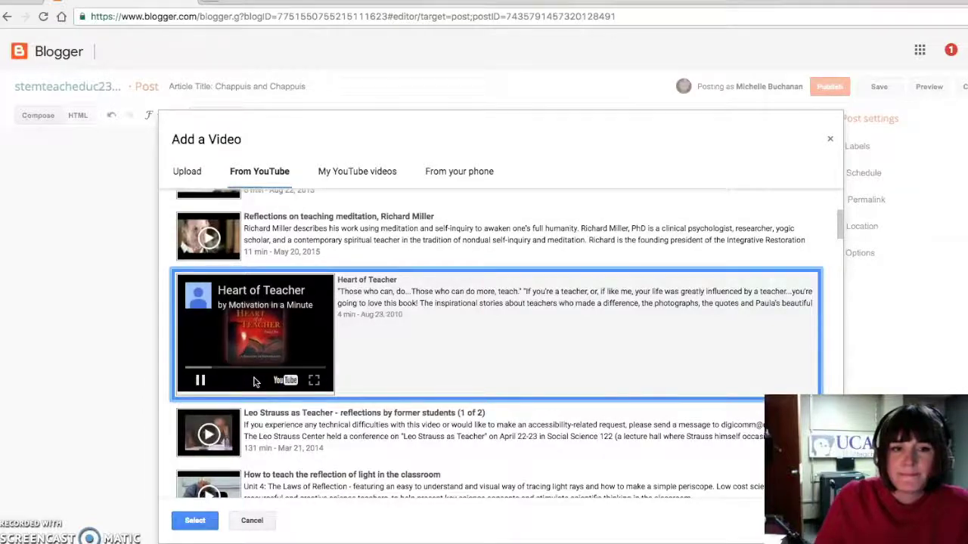
pyautogui.click(201, 380)
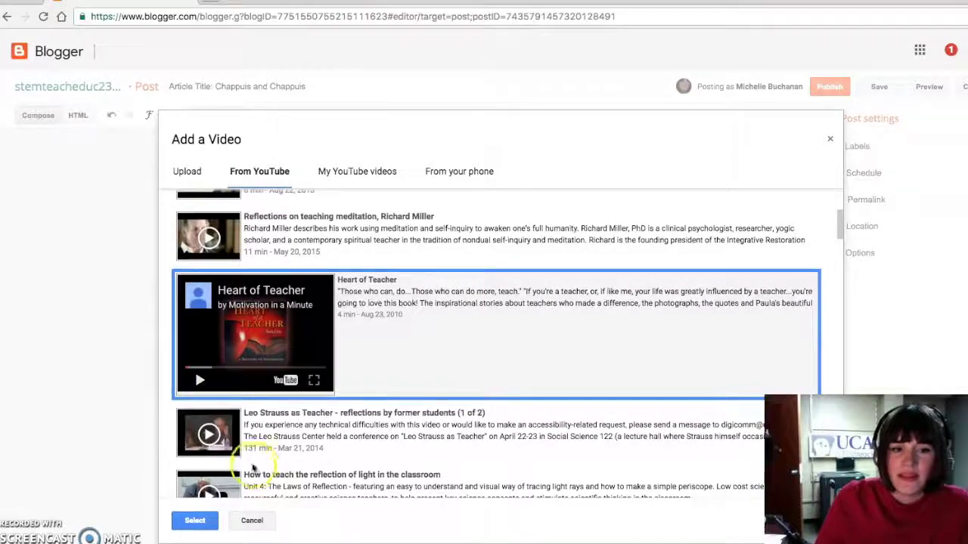
pyautogui.click(195, 521)
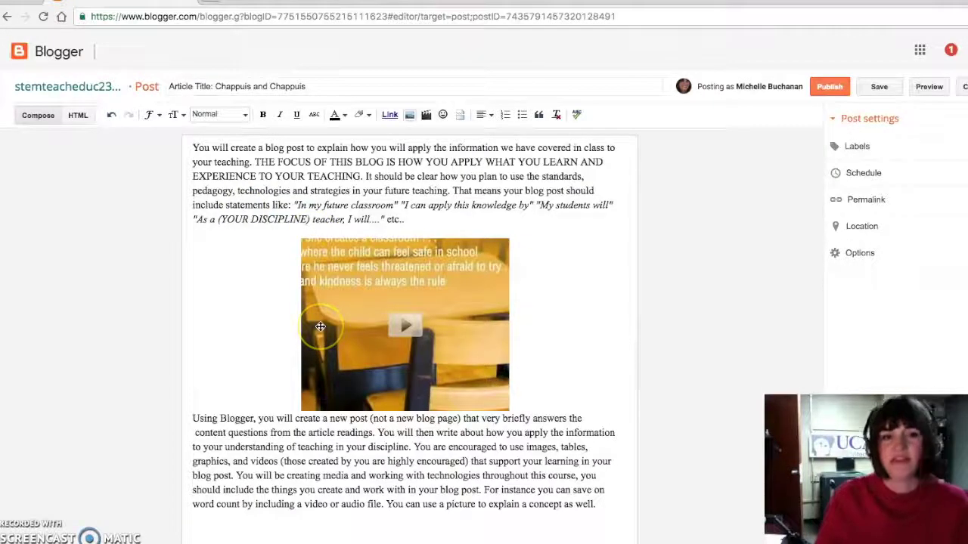
# Step: Add a blank line before 'Using Blogger' and a new line after 'well.', then save the post
pyautogui.click(193, 418)
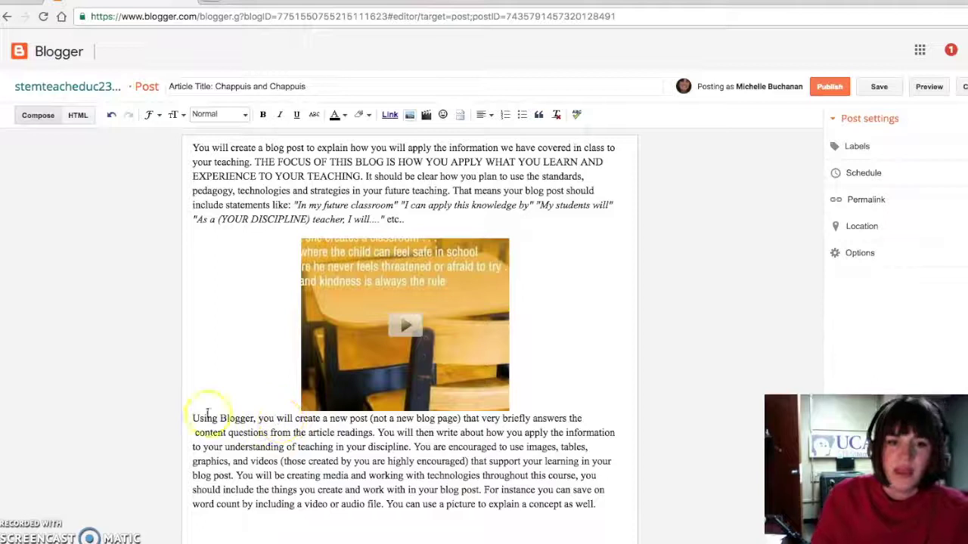
pyautogui.press('Return')
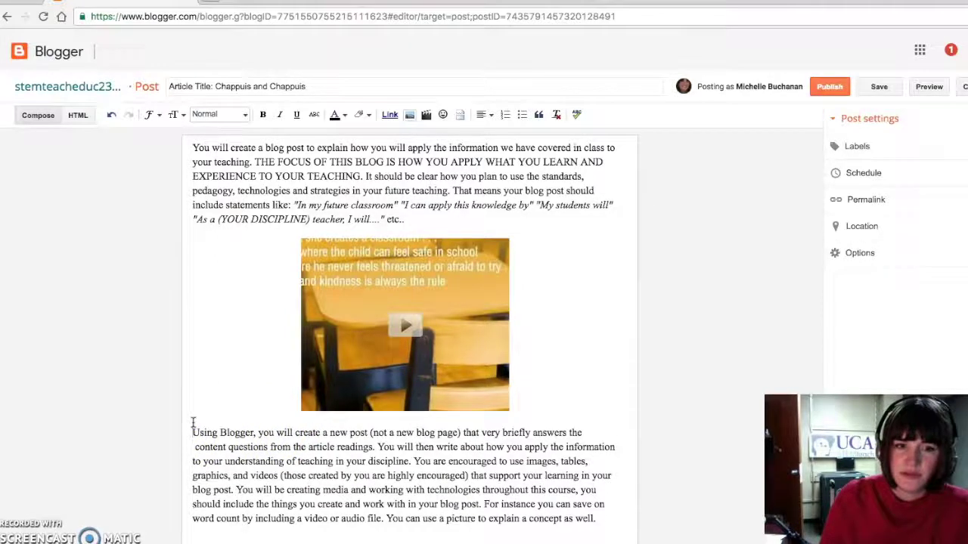
pyautogui.click(192, 425)
pyautogui.click(601, 519)
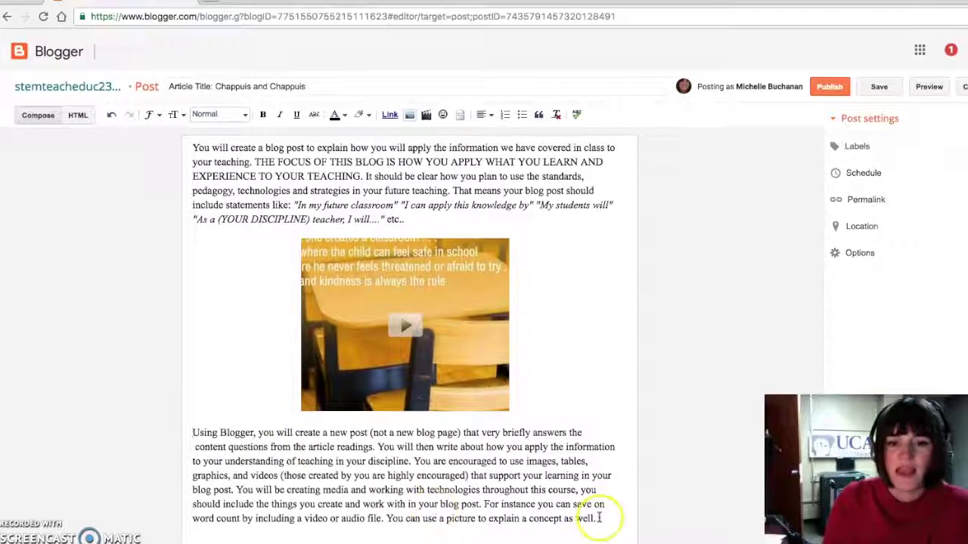
pyautogui.press('Return')
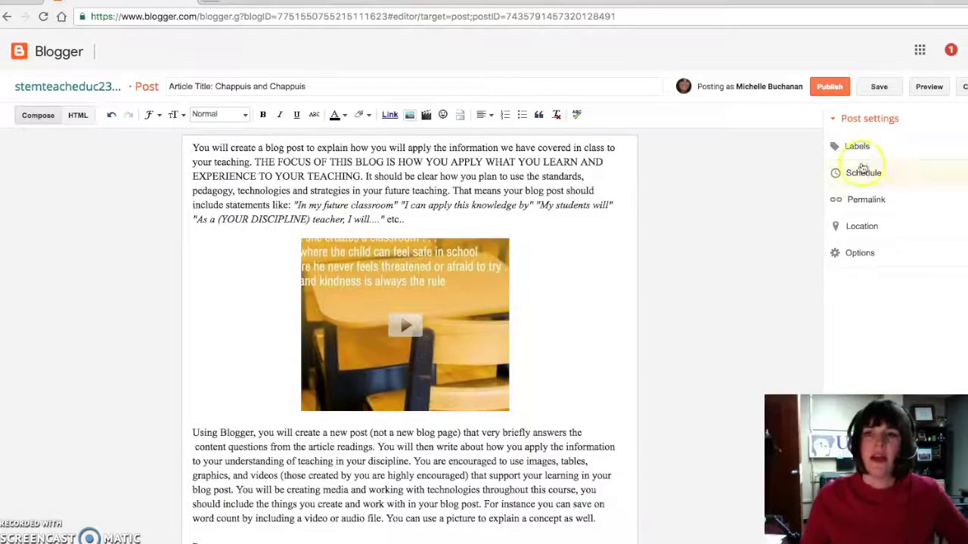
pyautogui.click(880, 90)
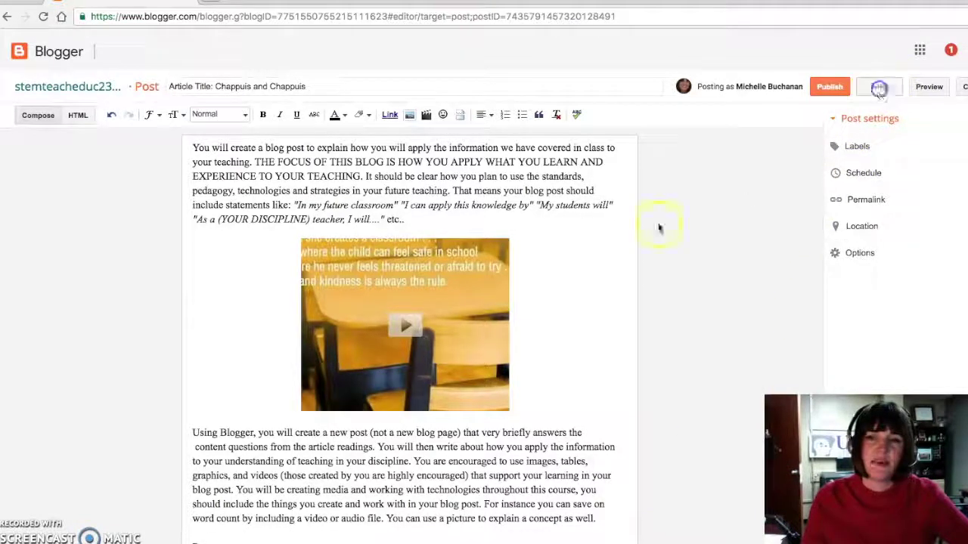
# Step: Preview the Chappuis and Chappuis post, then publish it and dismiss the Google+ share prompt
pyautogui.click(926, 88)
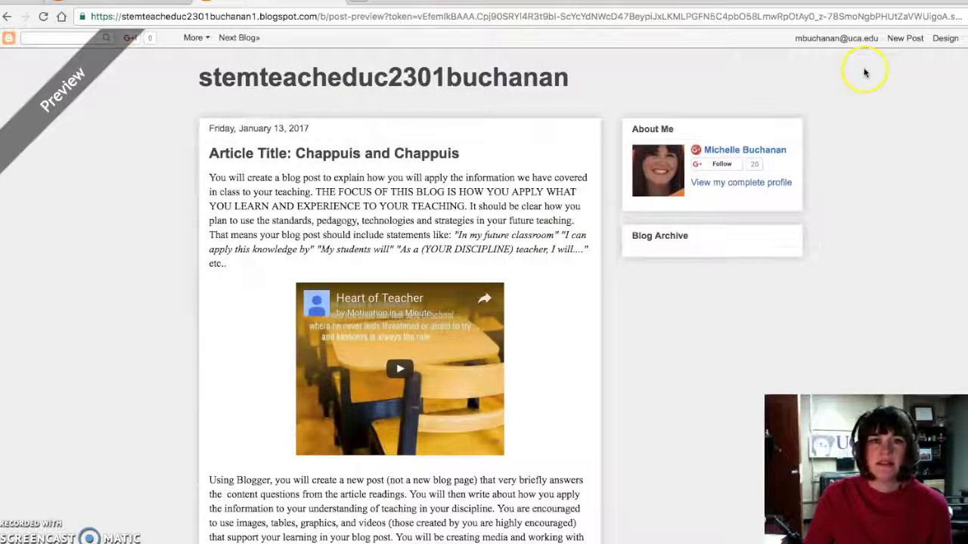
pyautogui.click(325, 3)
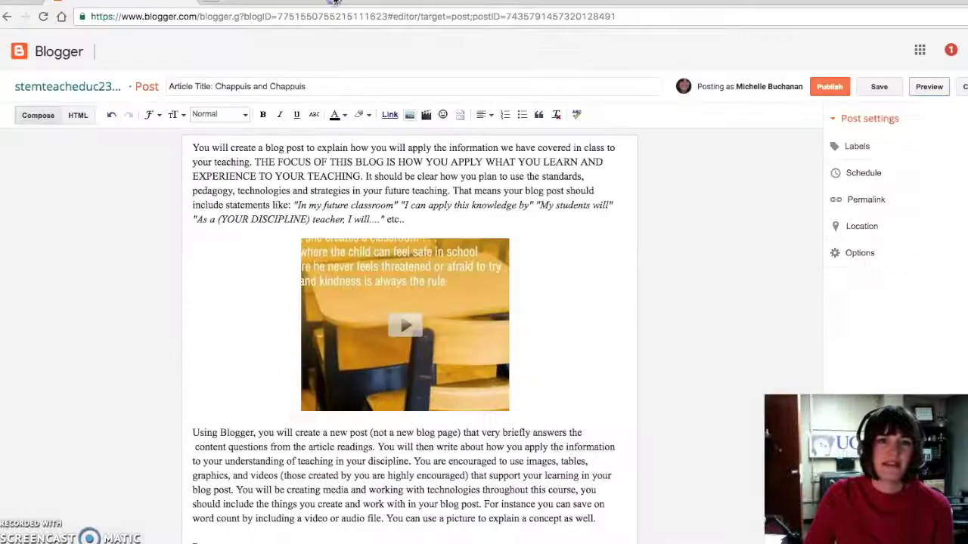
pyautogui.click(826, 89)
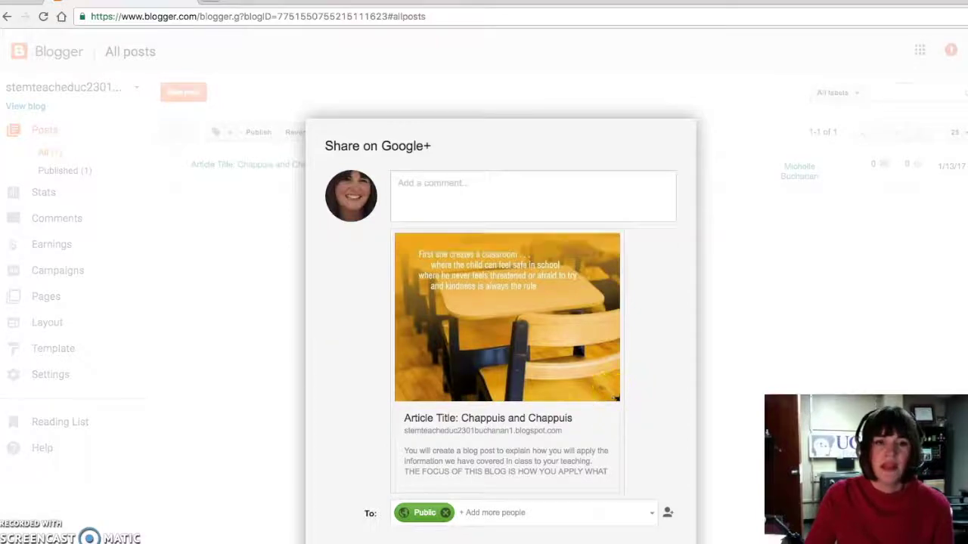
pyautogui.click(427, 199)
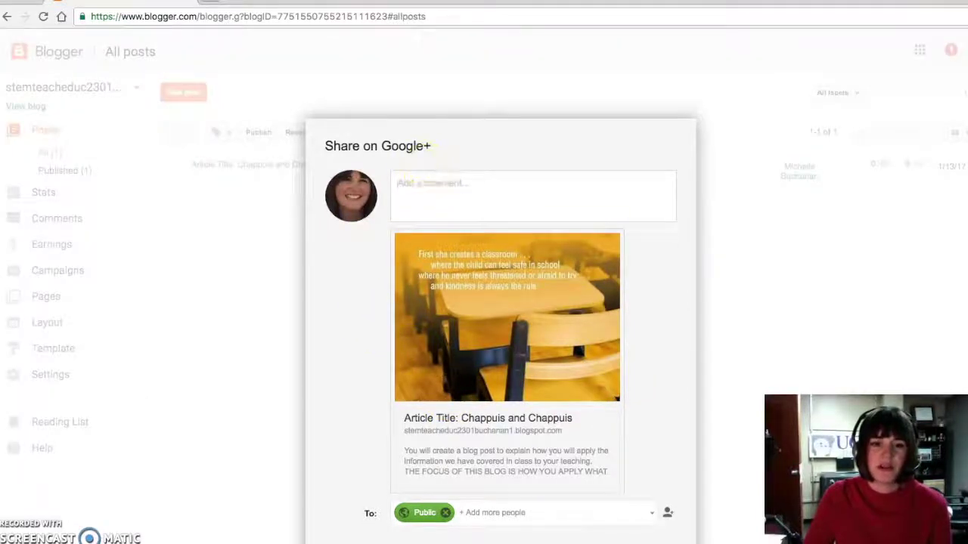
pyautogui.press('Escape')
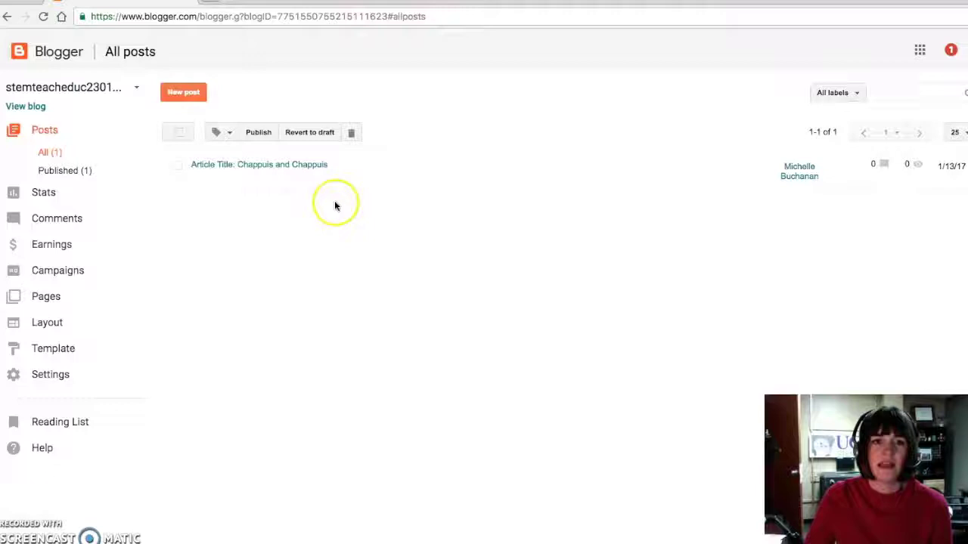
# Step: View the live blog stemteacheduc2301buchanan1.blogspot.com showing the published Chappuis and Chappuis post
pyautogui.moveTo(234, 161)
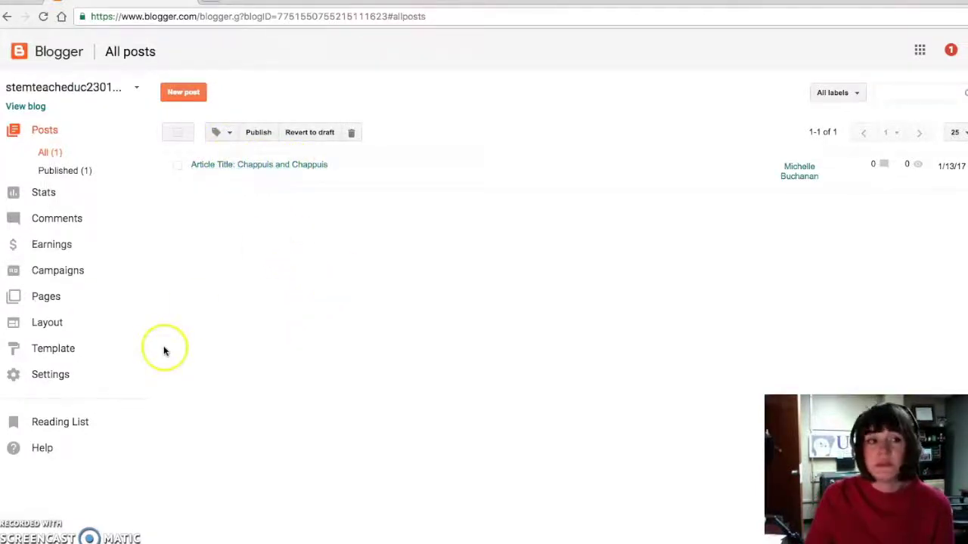
pyautogui.click(138, 91)
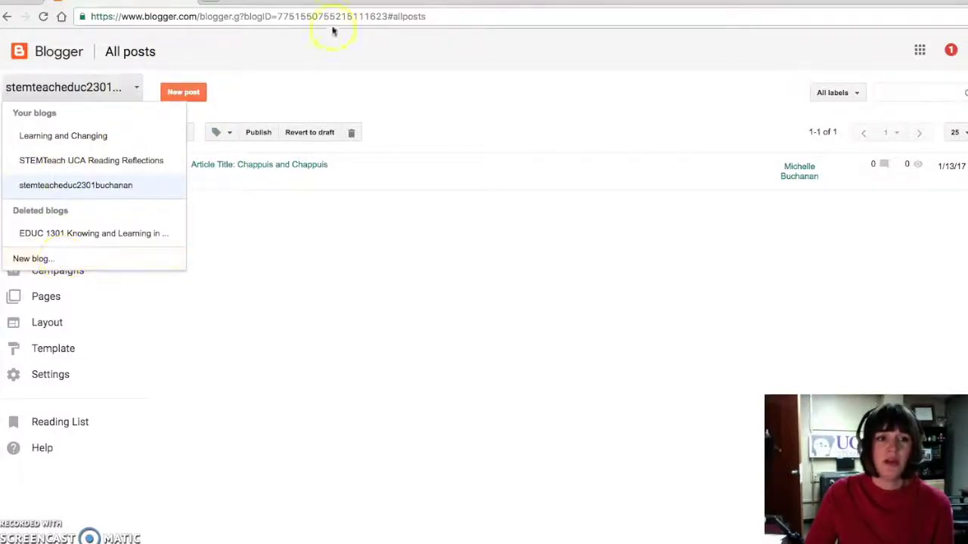
pyautogui.click(316, 64)
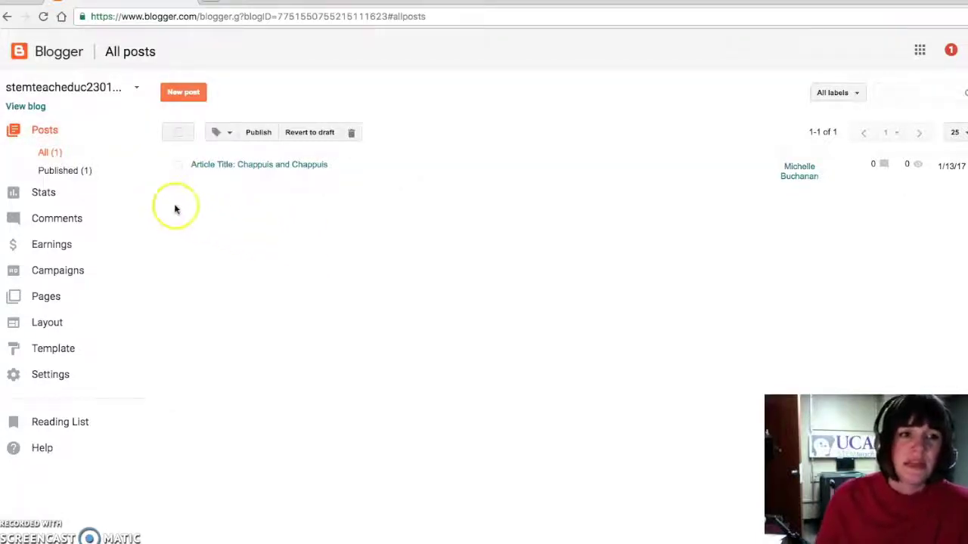
pyautogui.click(18, 106)
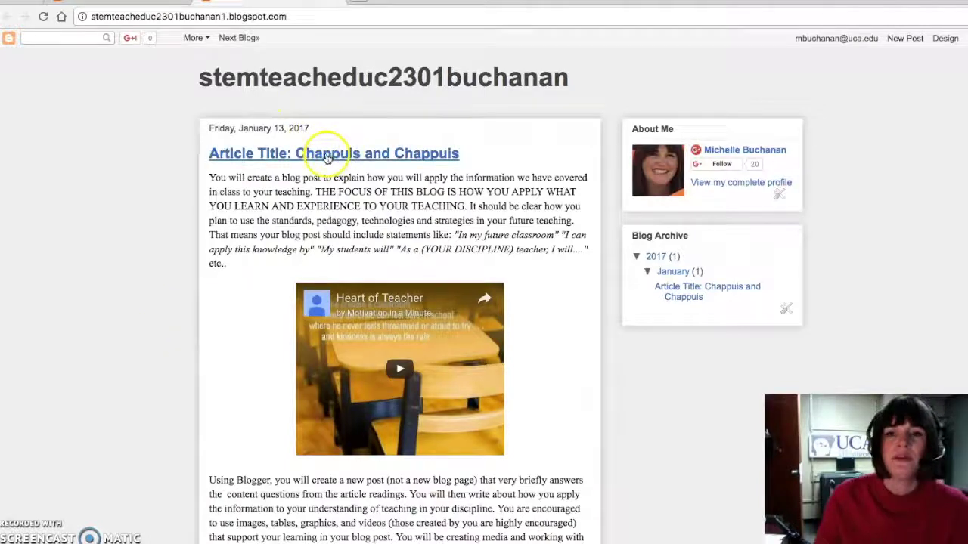
pyautogui.click(163, 17)
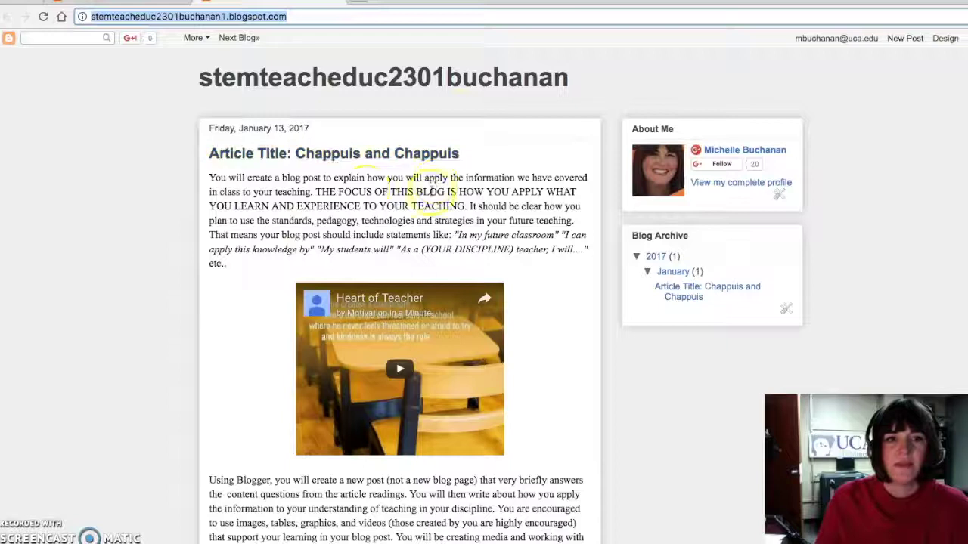
pyautogui.click(690, 294)
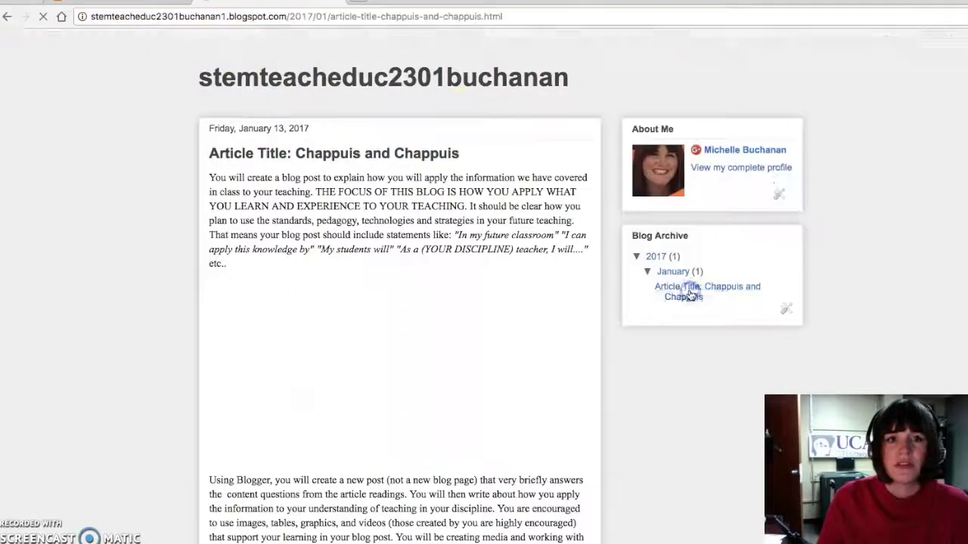
pyautogui.click(343, 21)
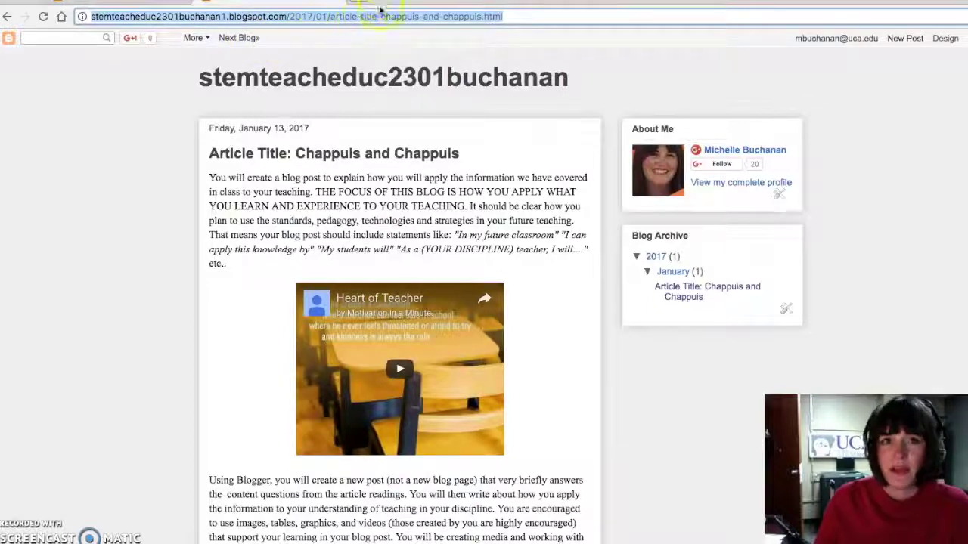
pyautogui.click(338, 3)
pyautogui.click(261, 19)
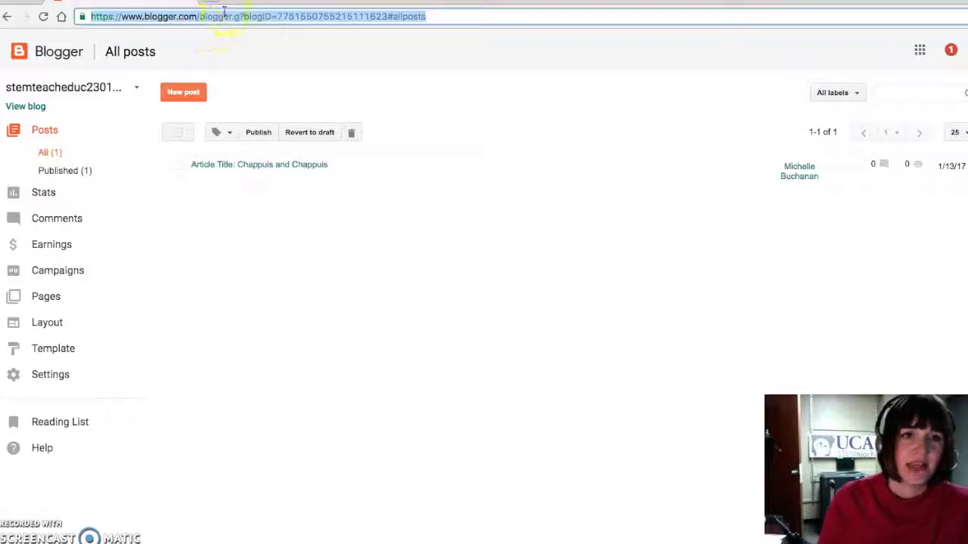
pyautogui.click(17, 106)
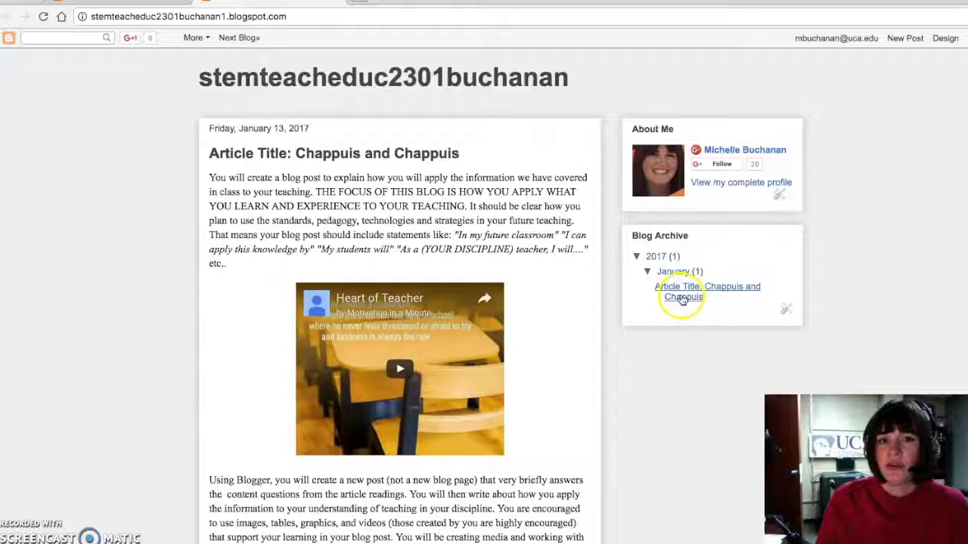
pyautogui.click(186, 16)
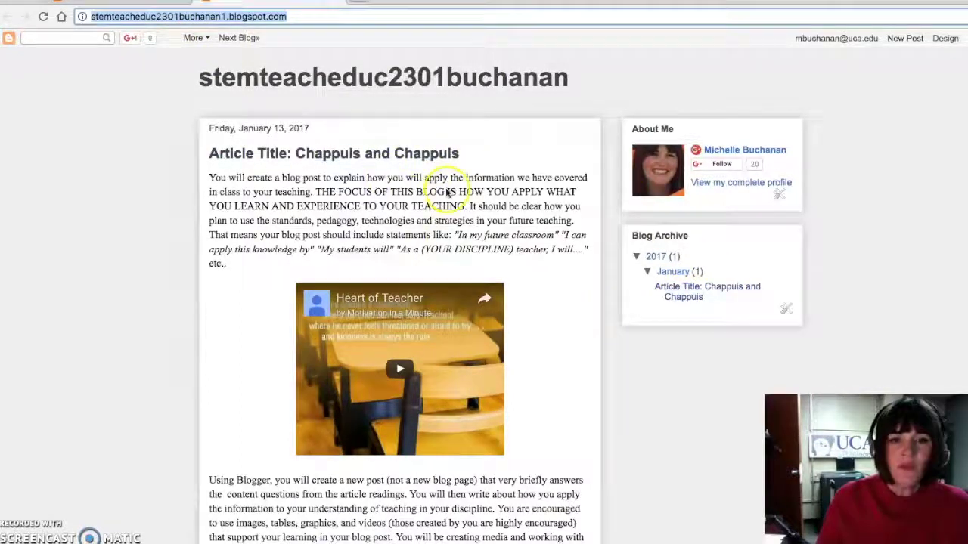
pyautogui.scroll(-2, 397, 172)
# Step: Scroll up the live blog page to review the published post
pyautogui.scroll(3, 393, 195)
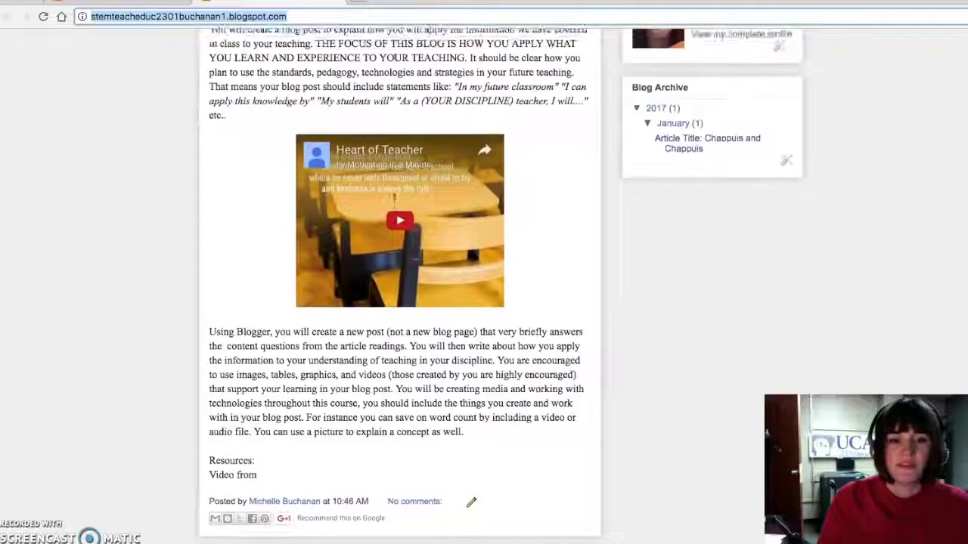